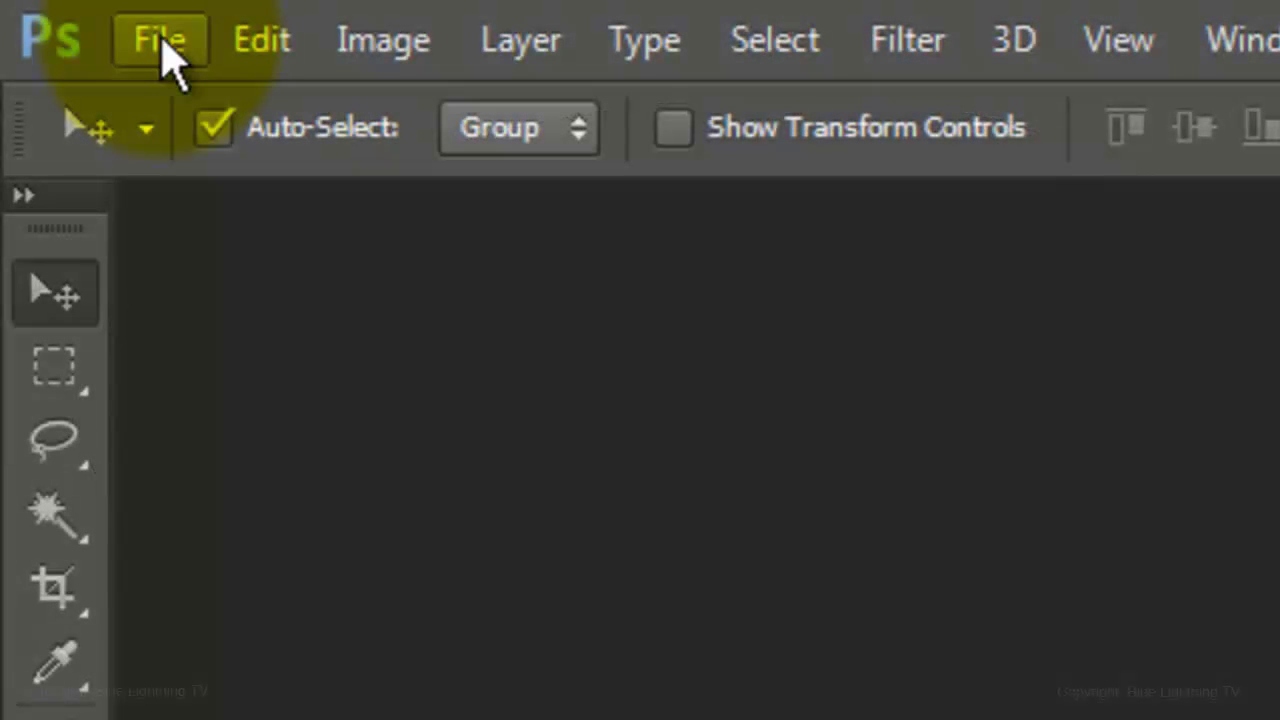
Step: Create a new document, 1280 × 720 px at 150 pixels/inch, with a white background
click(165, 45)
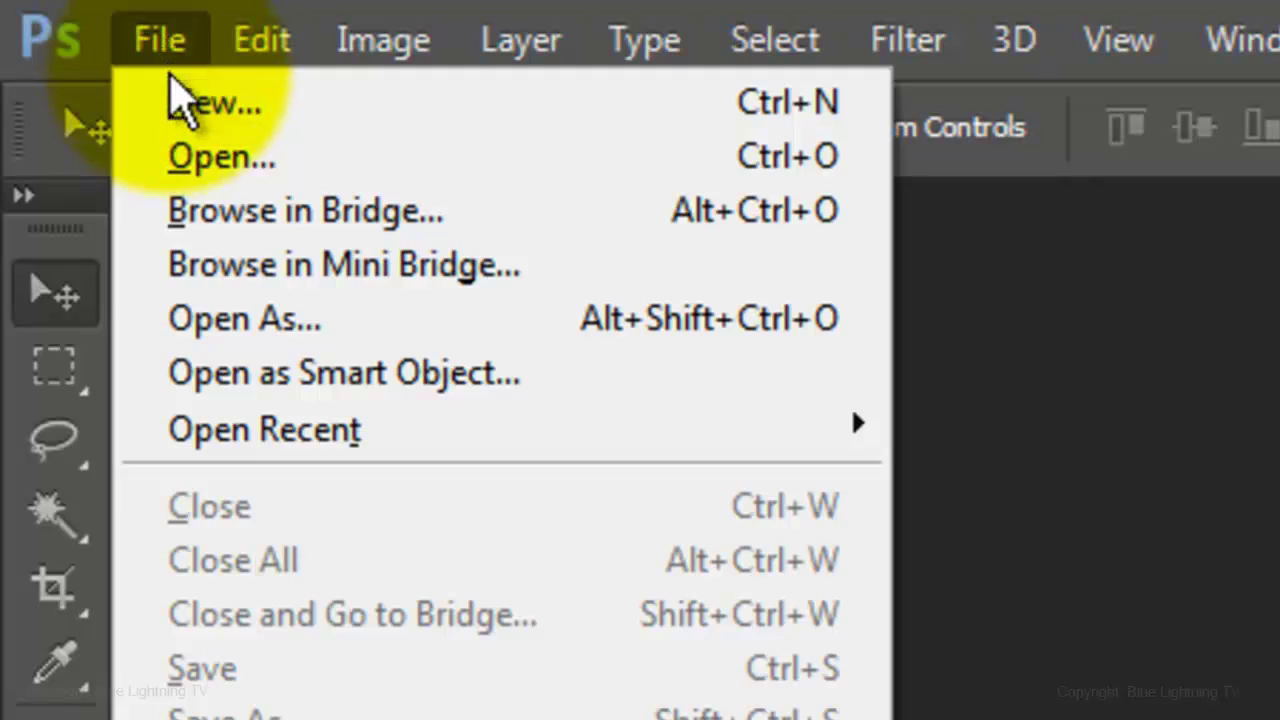
click(205, 108)
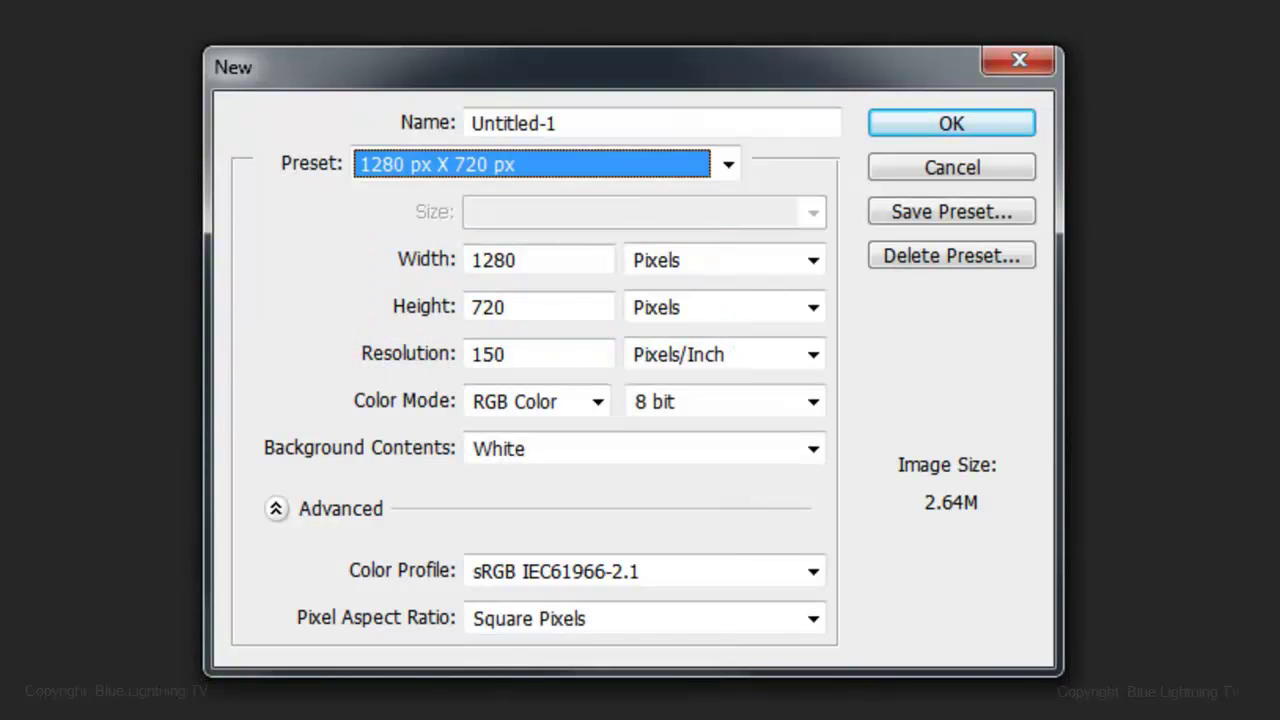
click(966, 116)
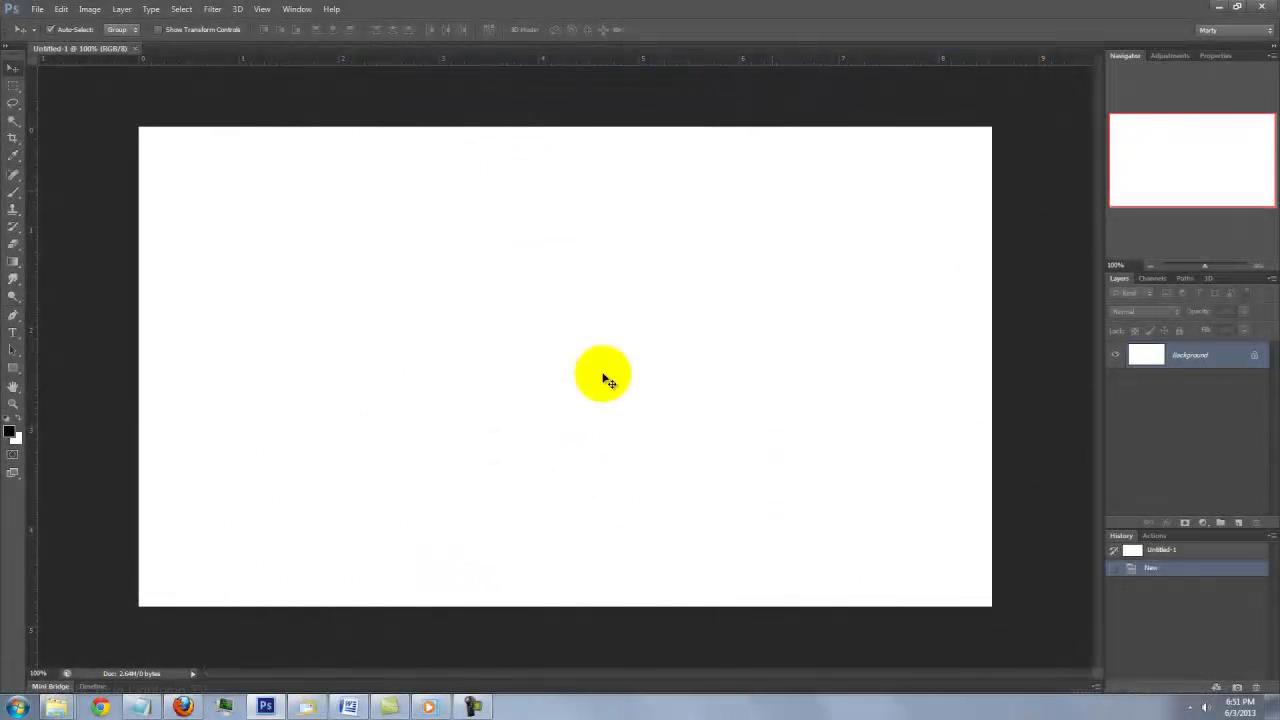
Step: Fit the canvas, duplicate the Background as Layer 1, and fill it with 50% Gray
key(ctrl+0)
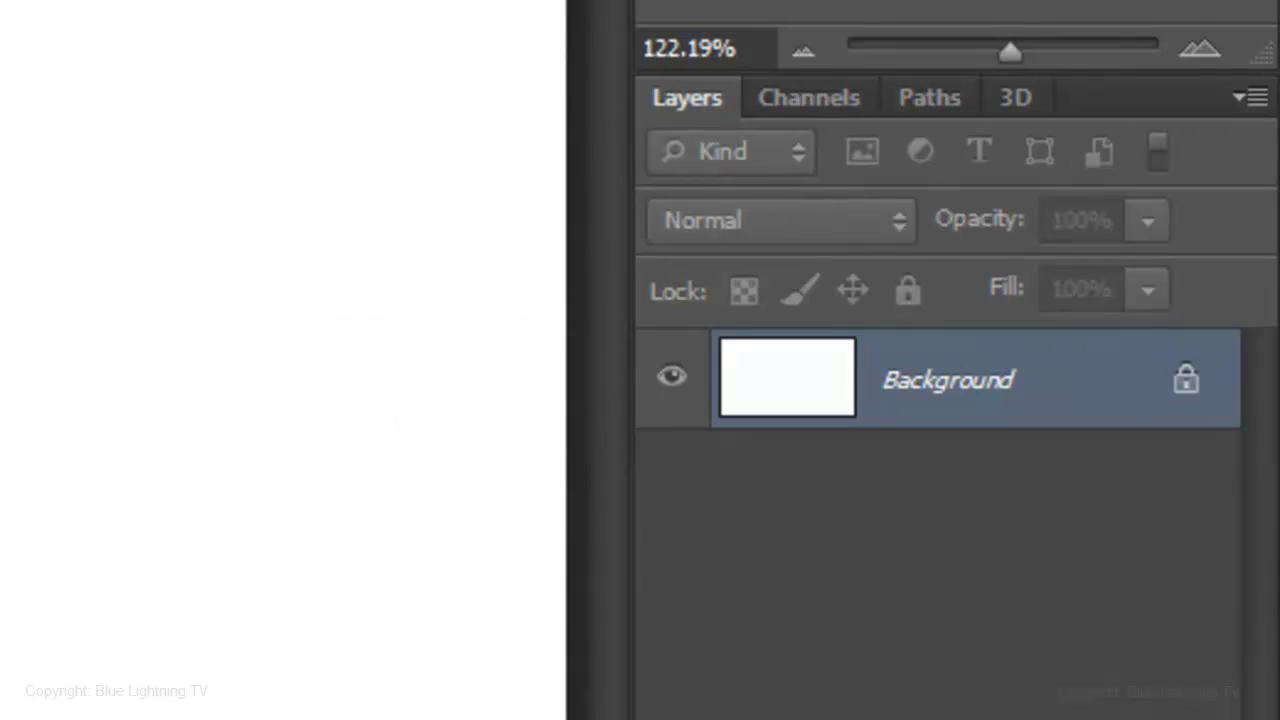
key(ctrl+j)
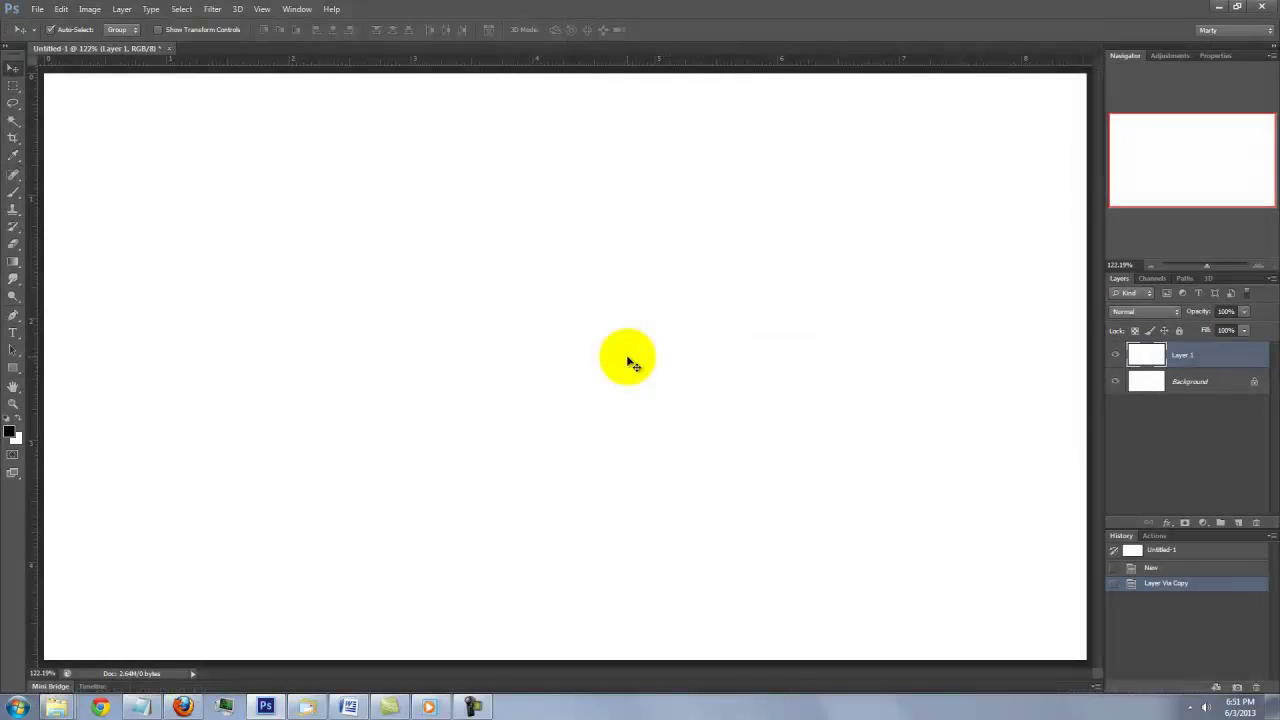
key(shift+F5)
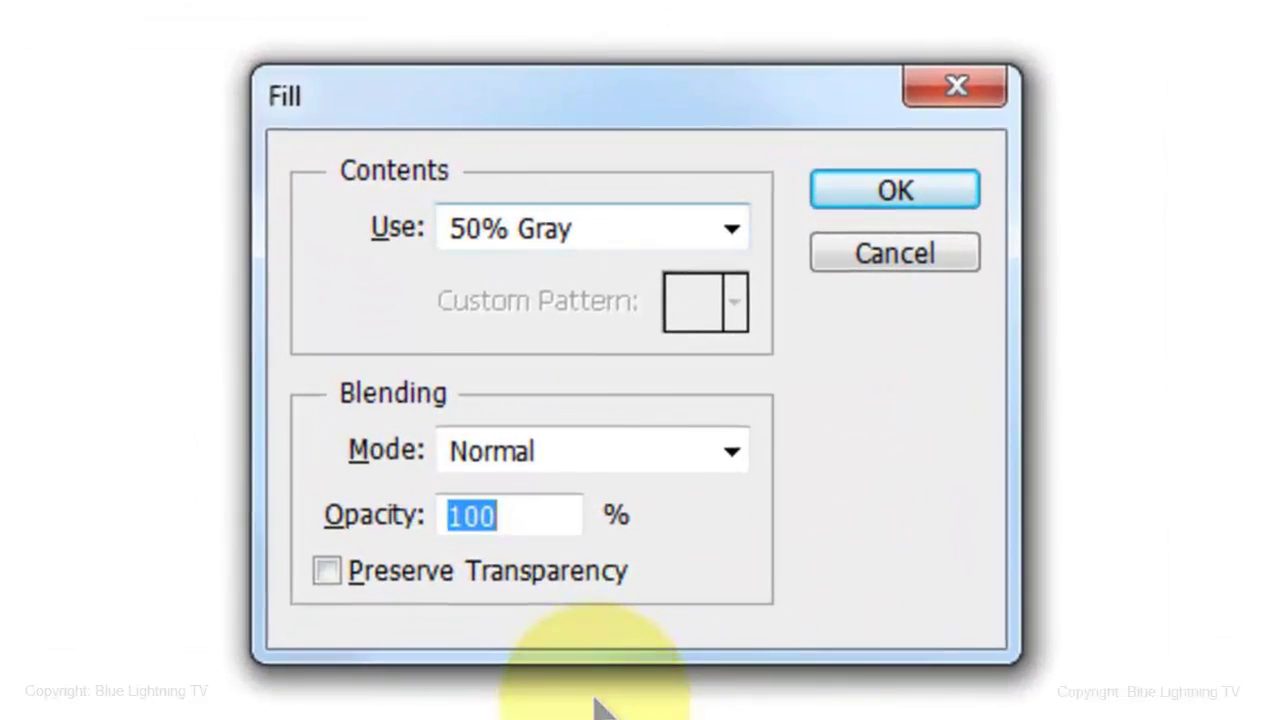
click(678, 240)
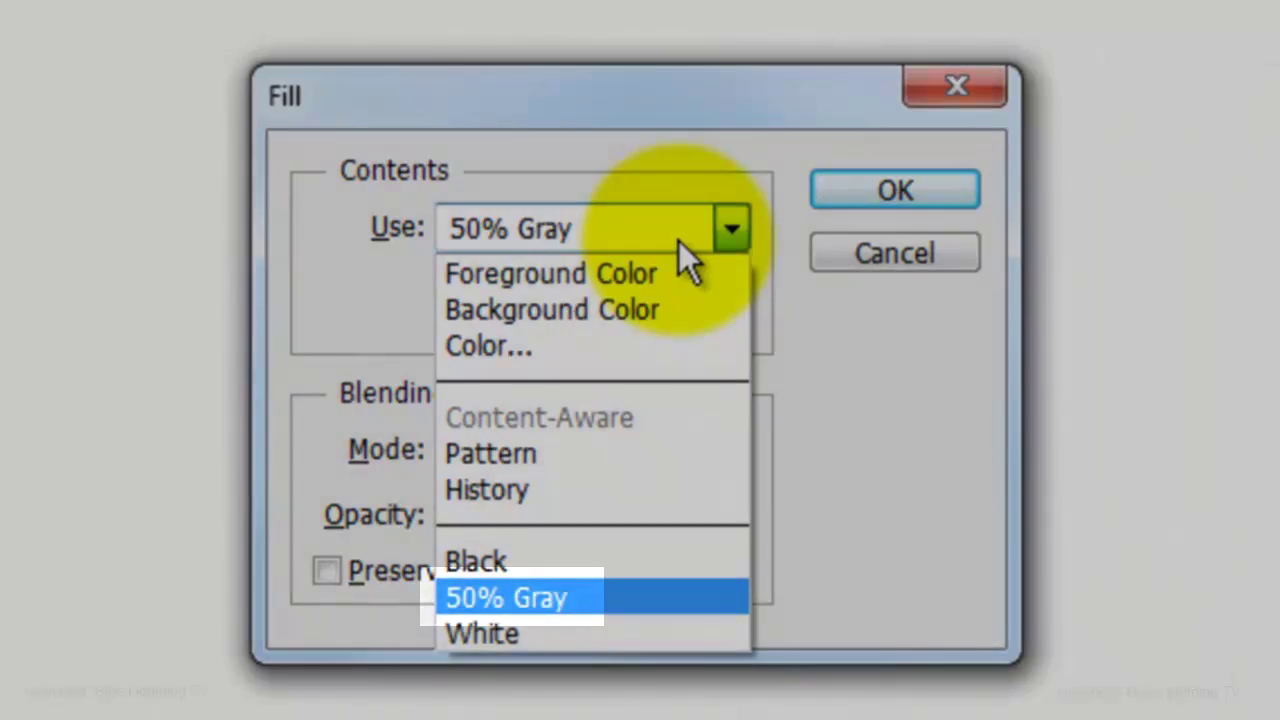
click(684, 236)
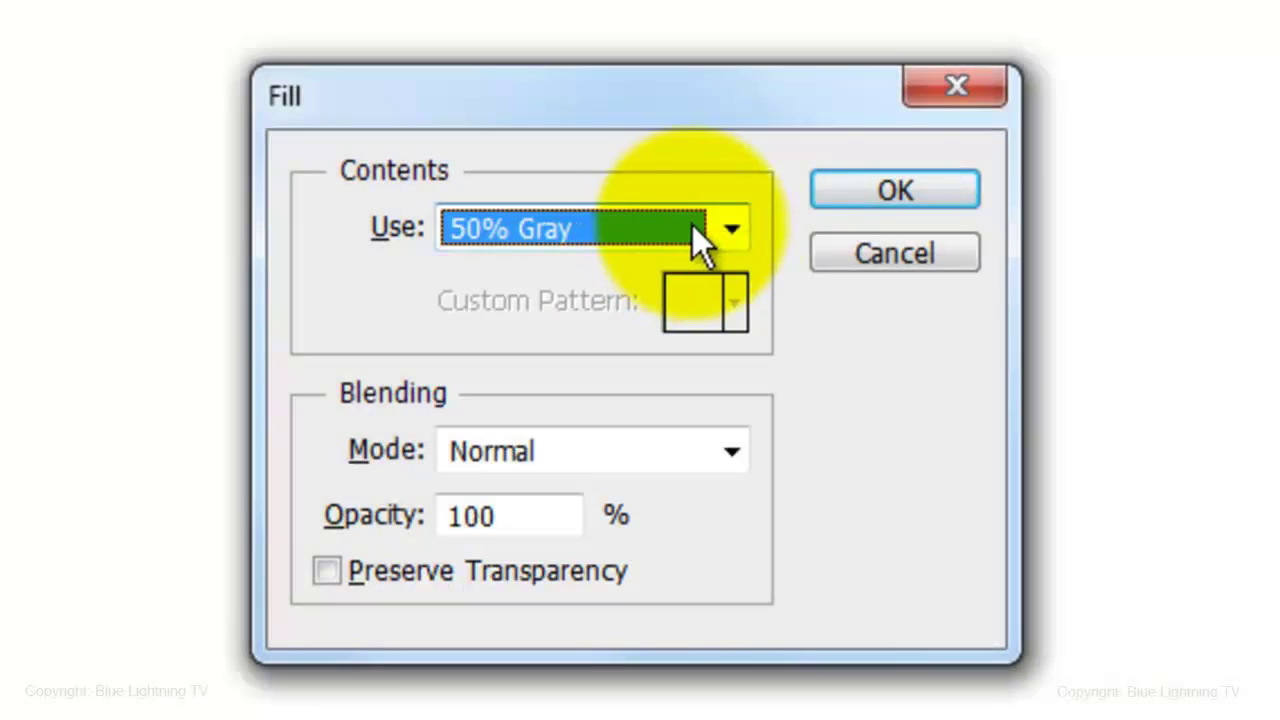
click(899, 184)
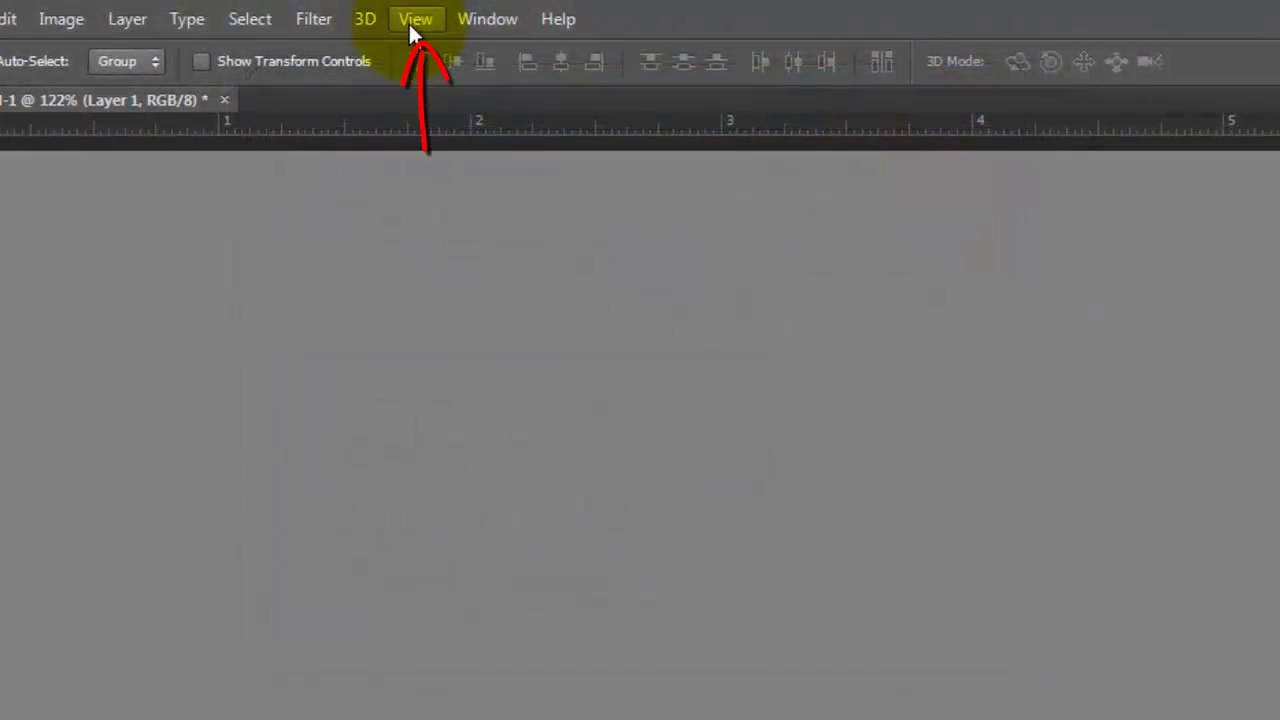
Step: Show the rulers and drag a horizontal guide down to about 3.09 inches
click(412, 20)
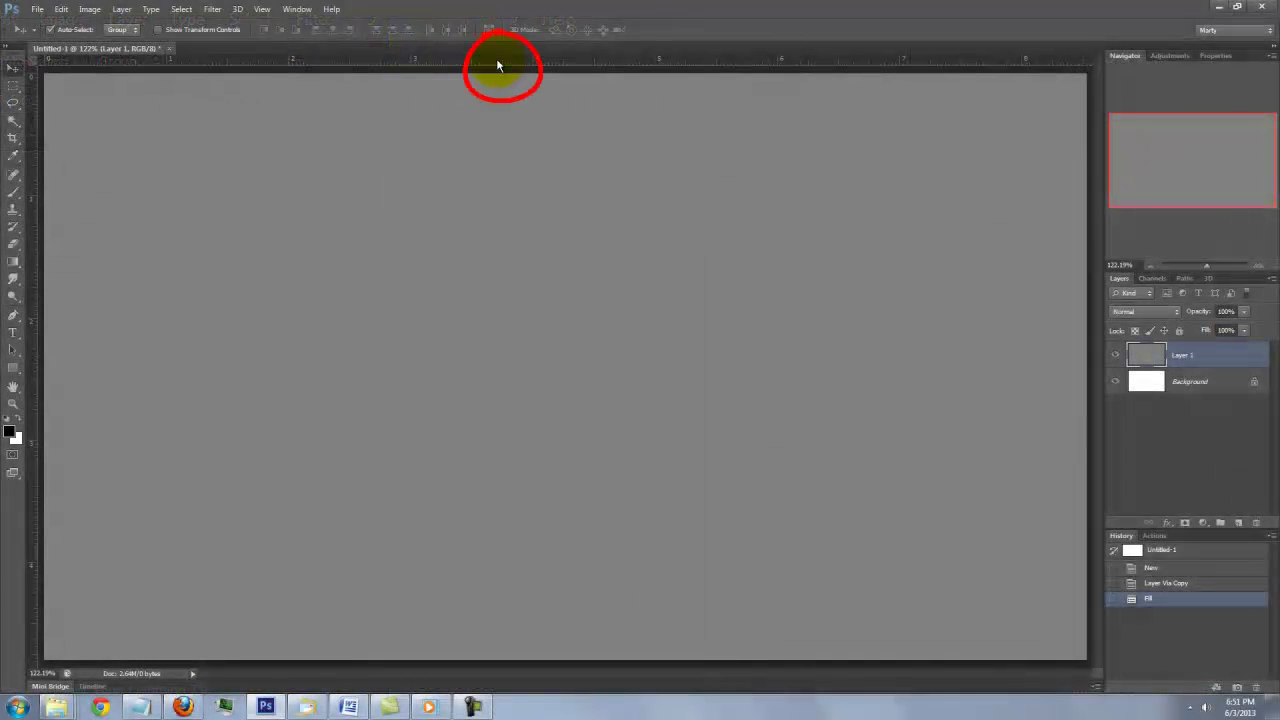
drag(496, 65, 477, 464)
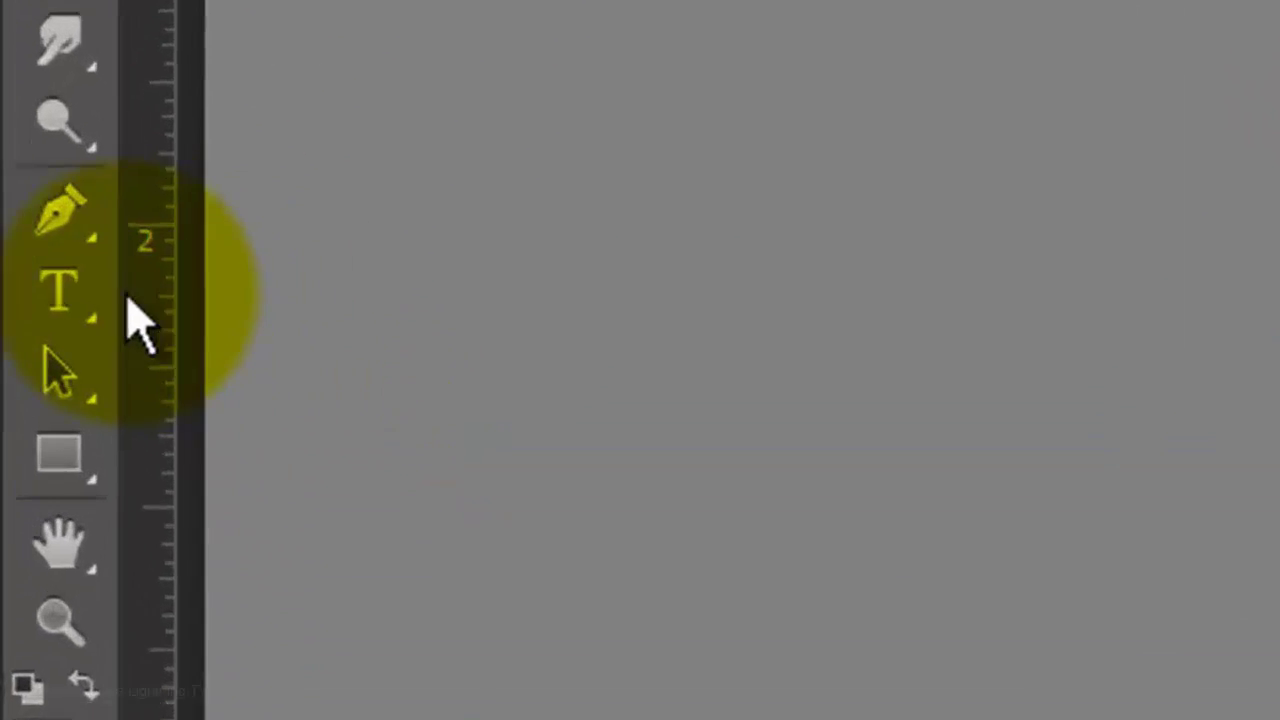
Step: Choose the Horizontal Type Tool and set the font to Aircruiser at 225 pt
click(14, 334)
click(95, 305)
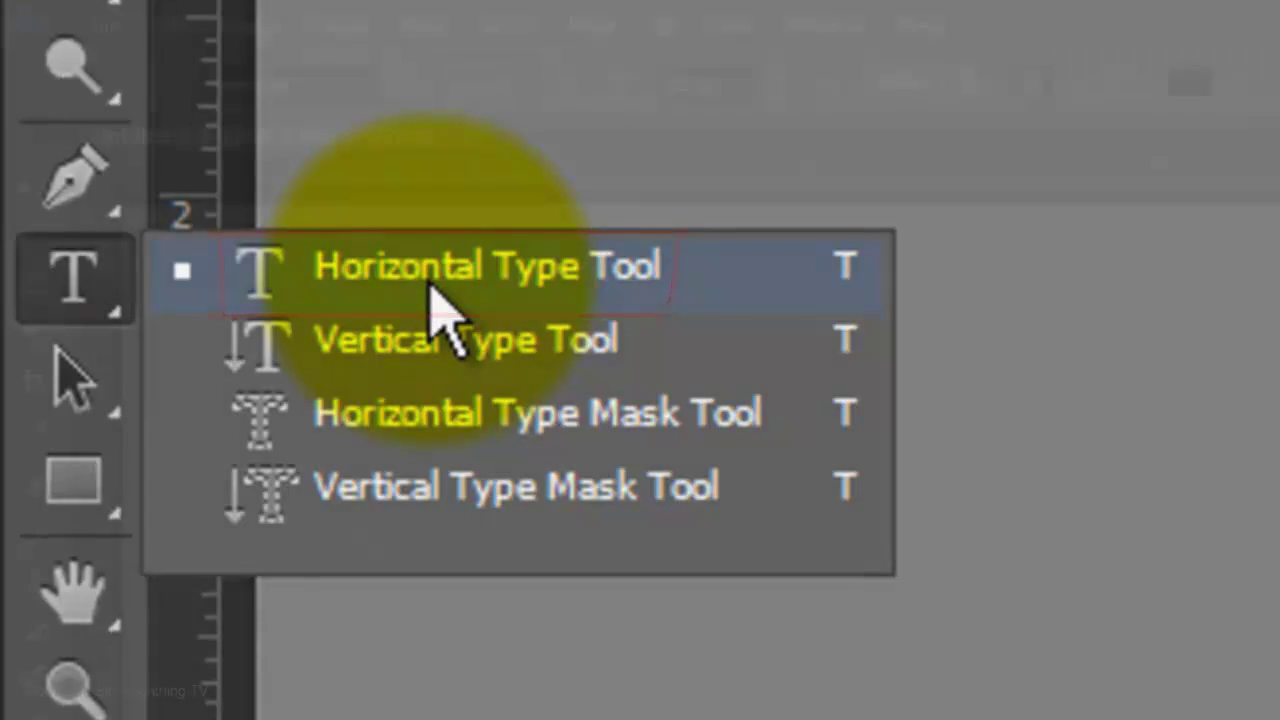
click(440, 305)
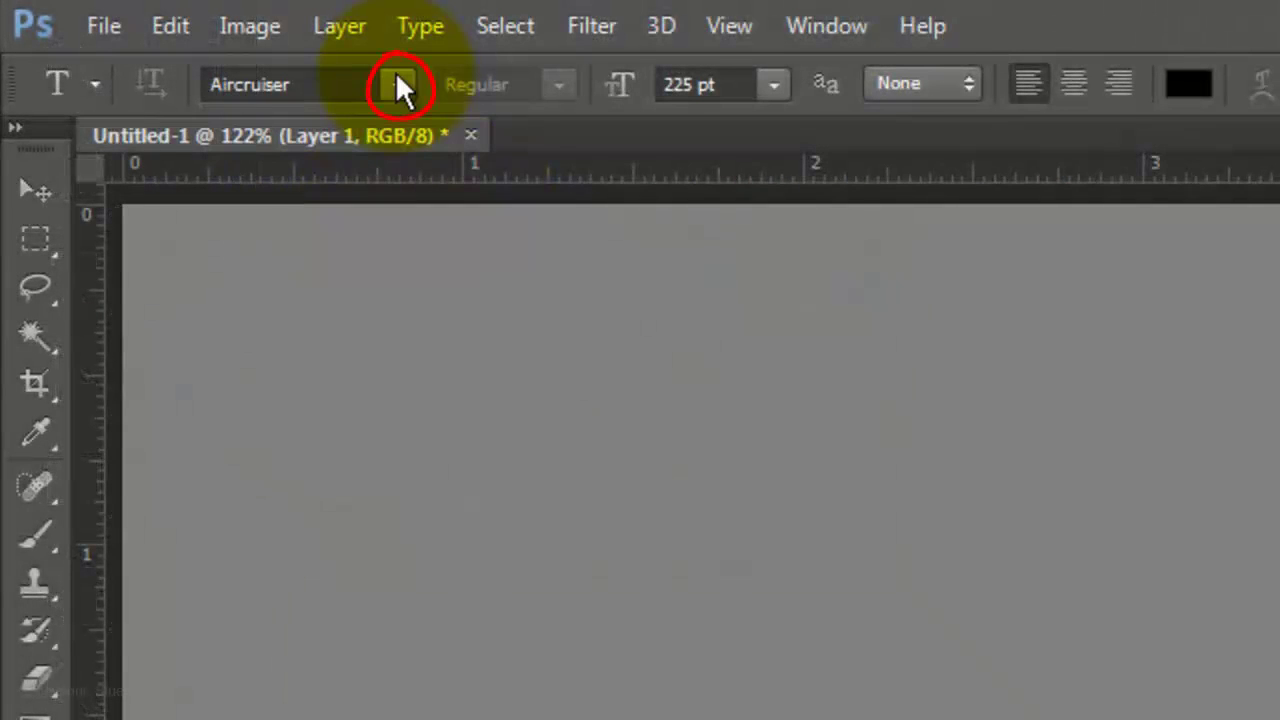
click(398, 85)
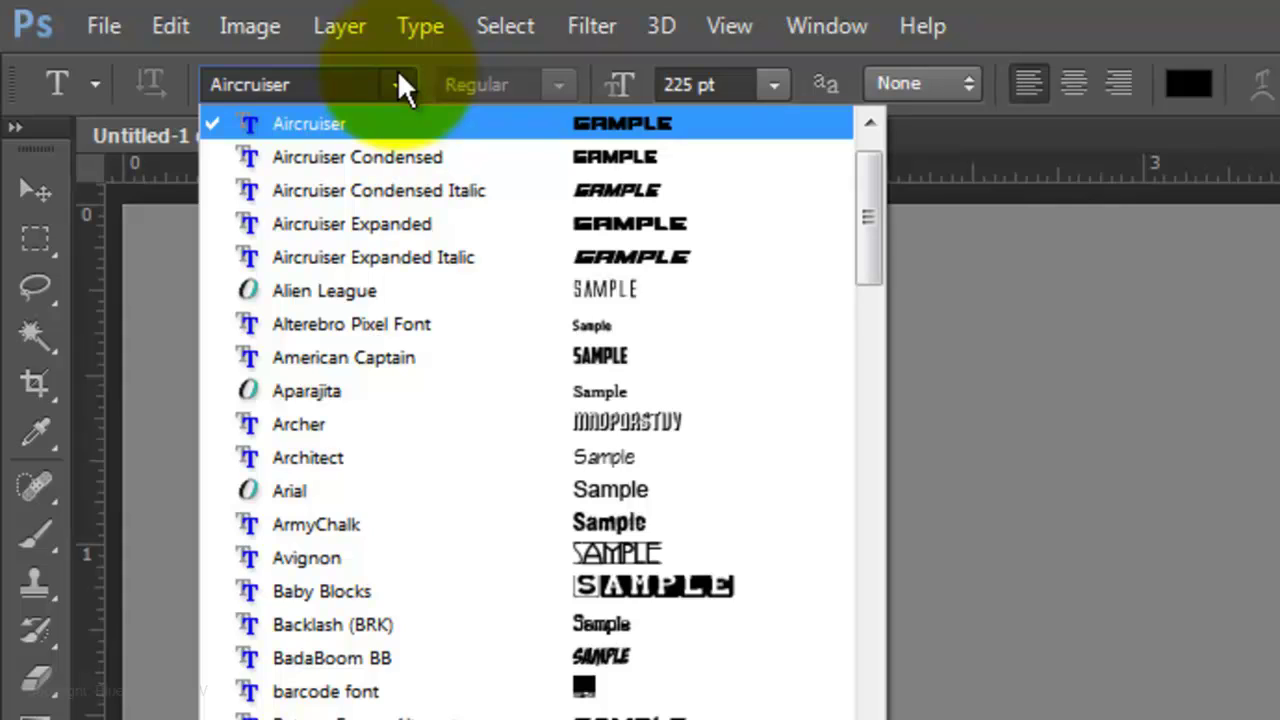
click(396, 80)
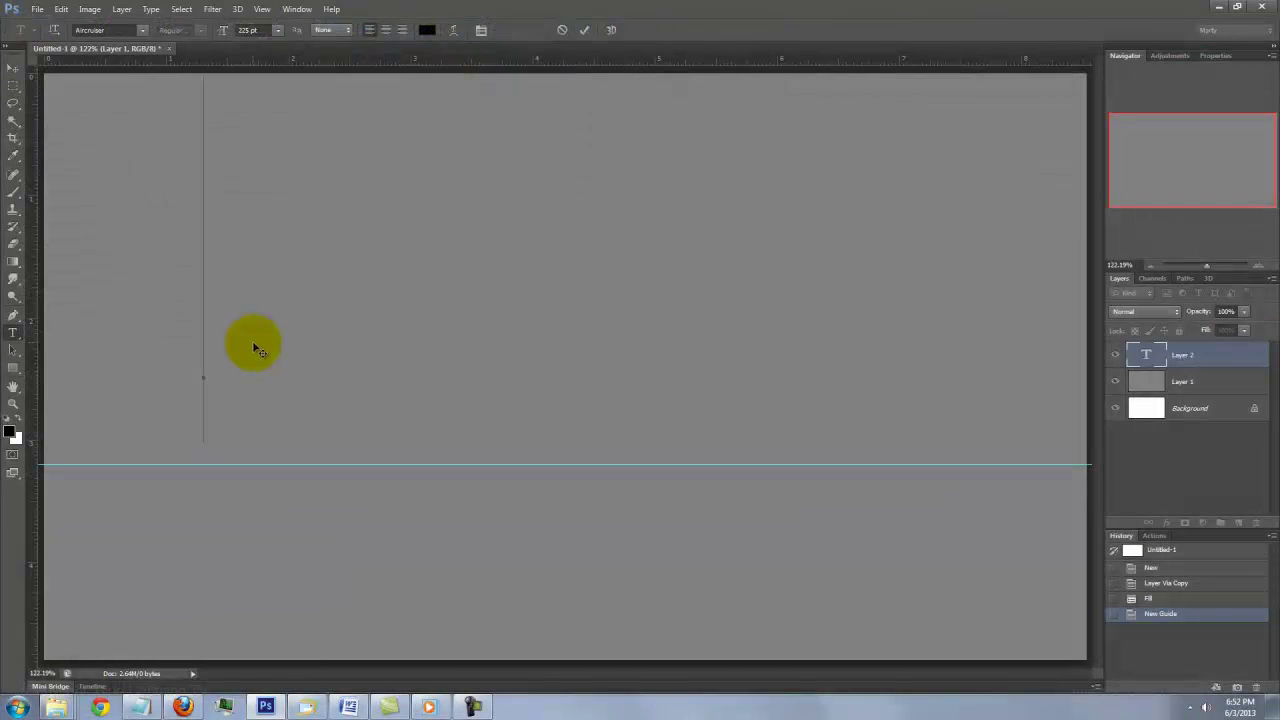
Step: Type a black S and duplicate its text layer twice
text(S)
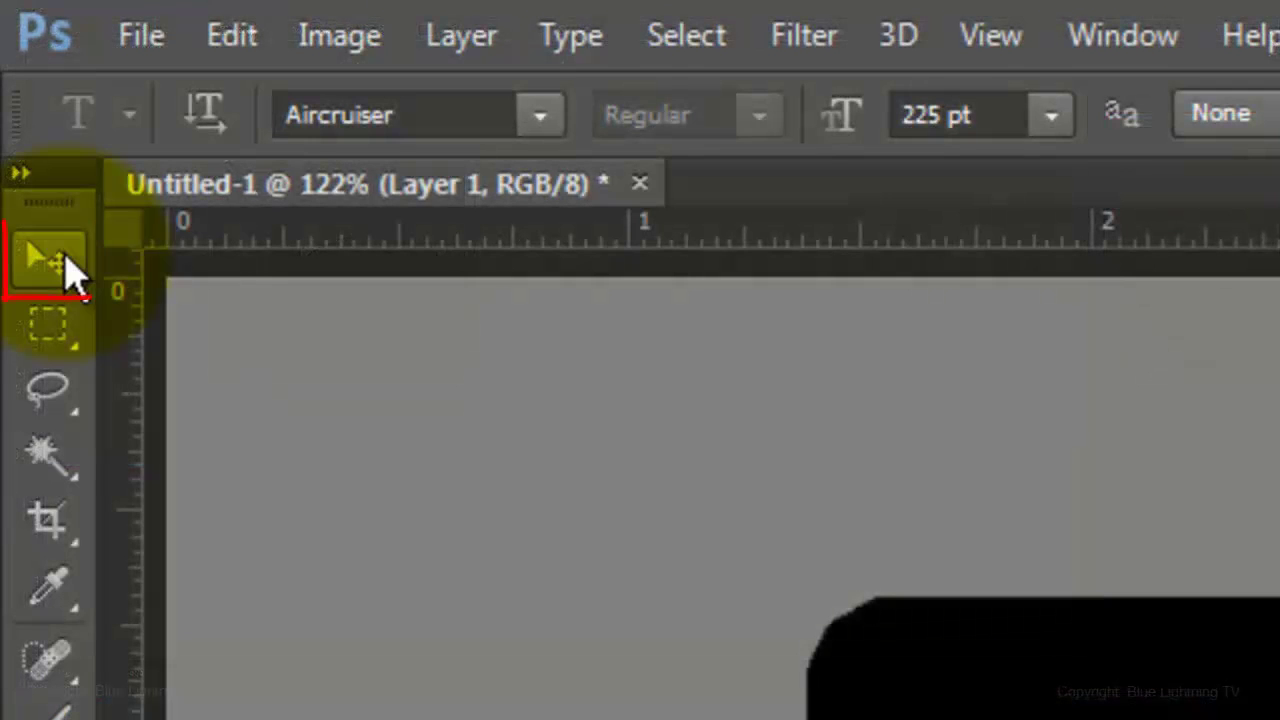
click(13, 68)
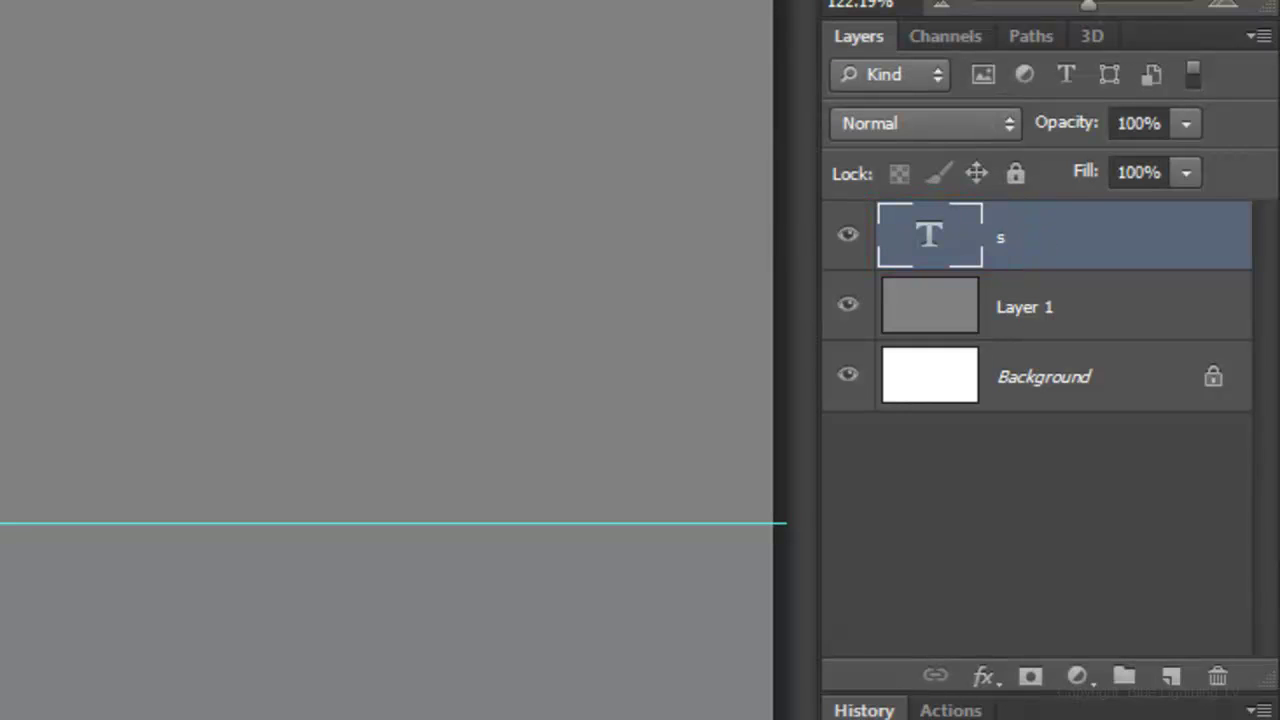
key(ctrl+j)
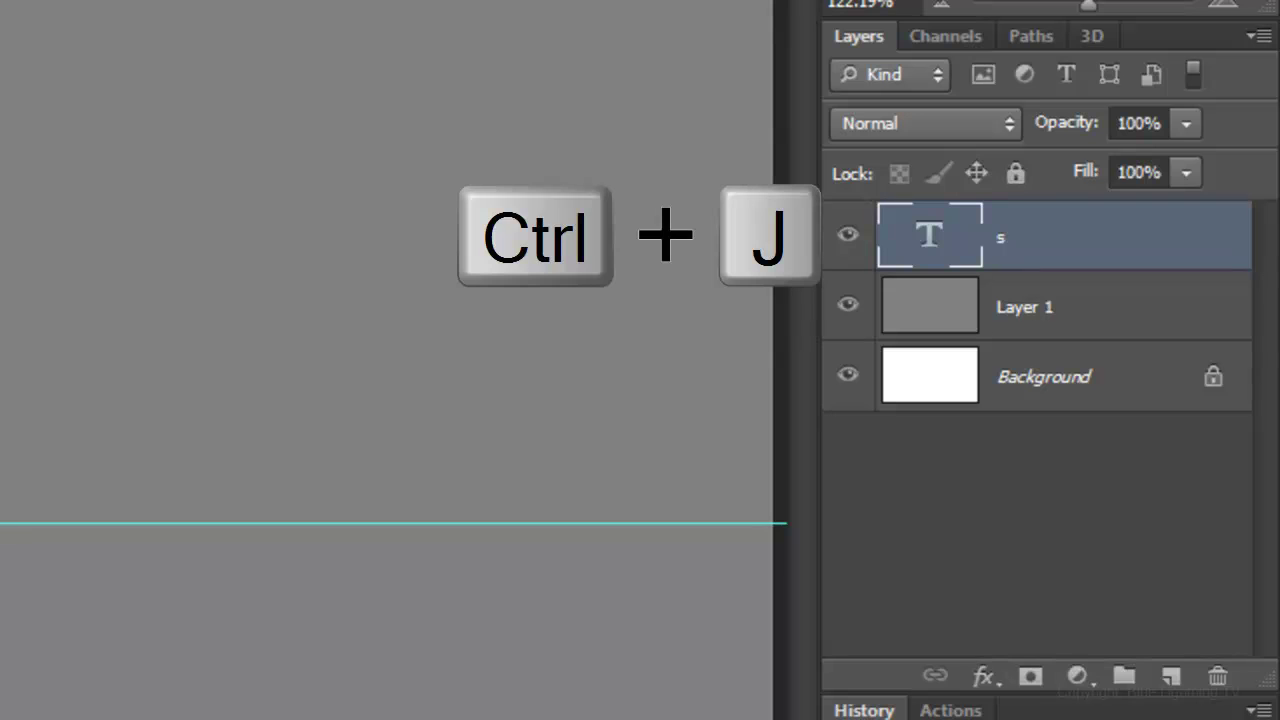
key(ctrl+j)
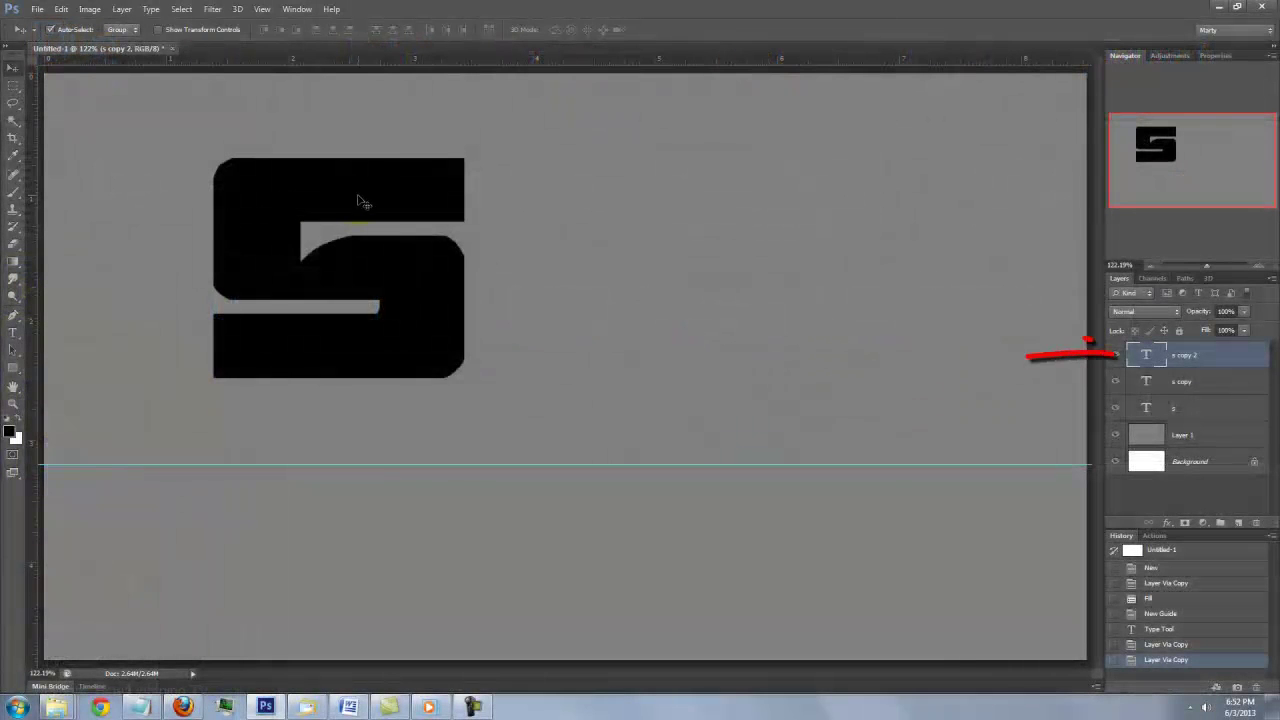
Step: Arrange the three S layers side by side along the guide
drag(363, 200, 327, 282)
drag(372, 206, 566, 282)
drag(430, 185, 865, 282)
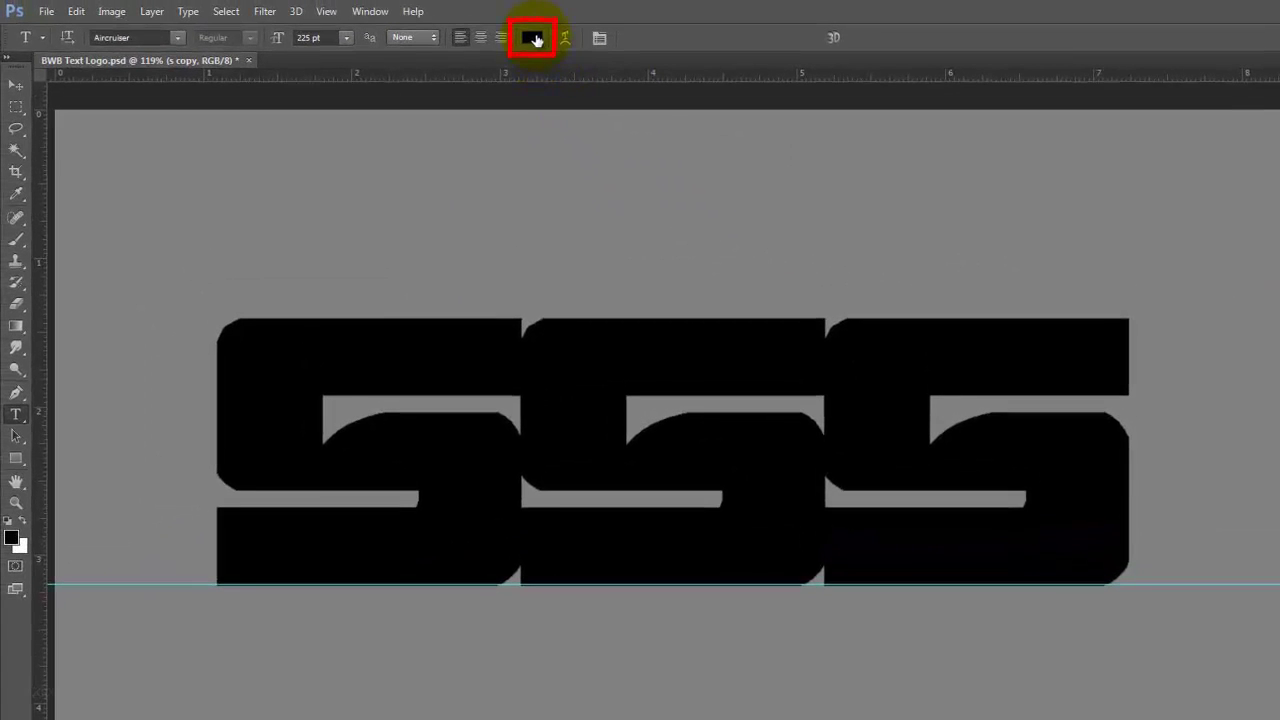
Step: Make the middle letter white, retype it as A, and rename its layer to 'a'
click(536, 38)
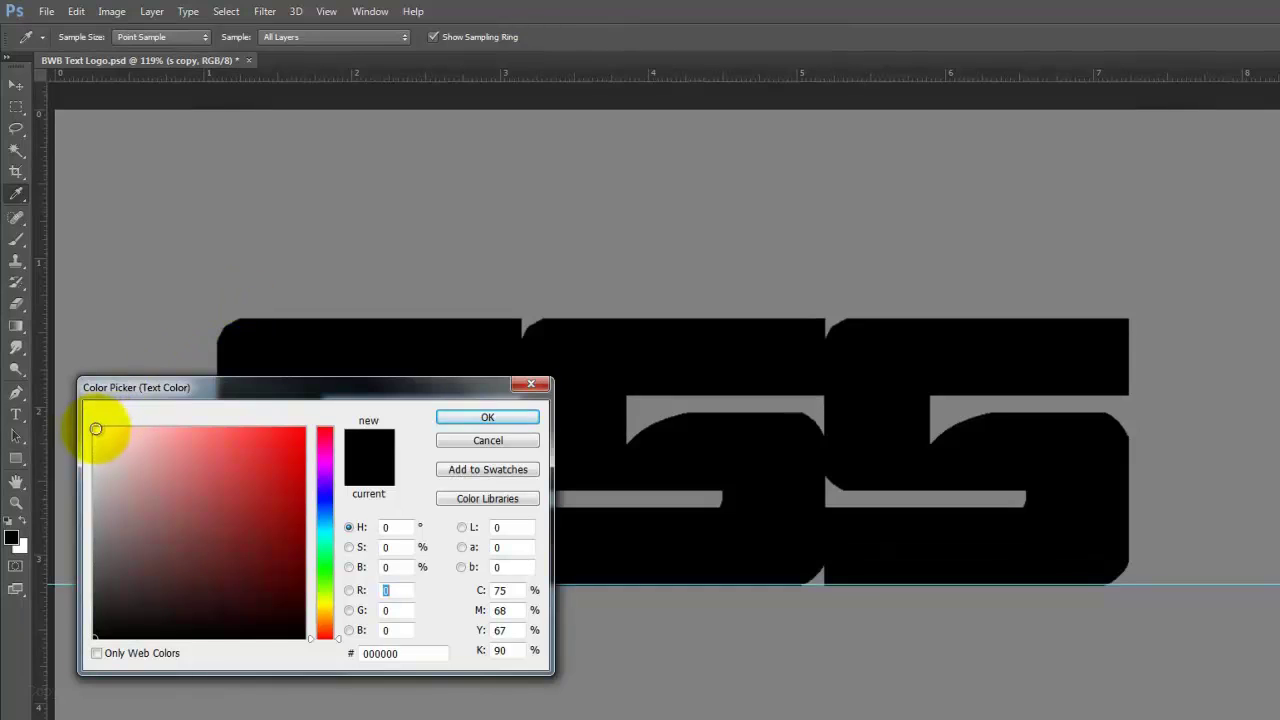
click(96, 429)
click(489, 419)
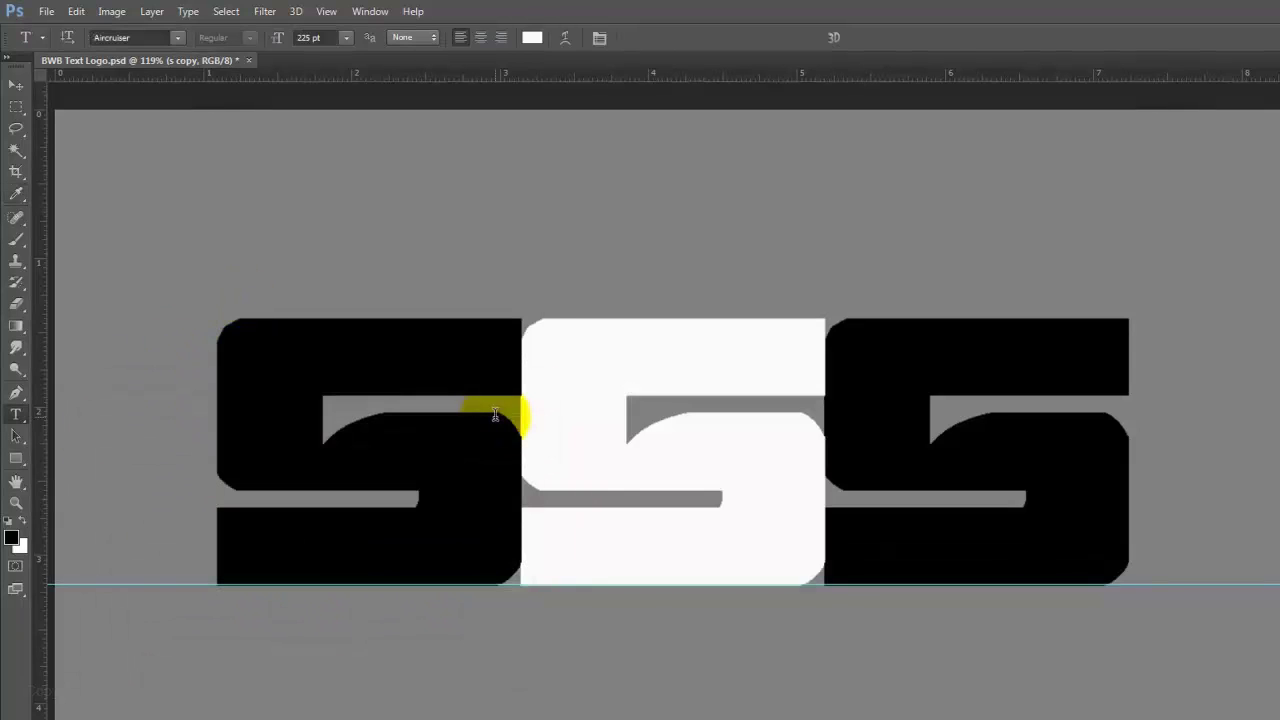
drag(526, 415, 754, 418)
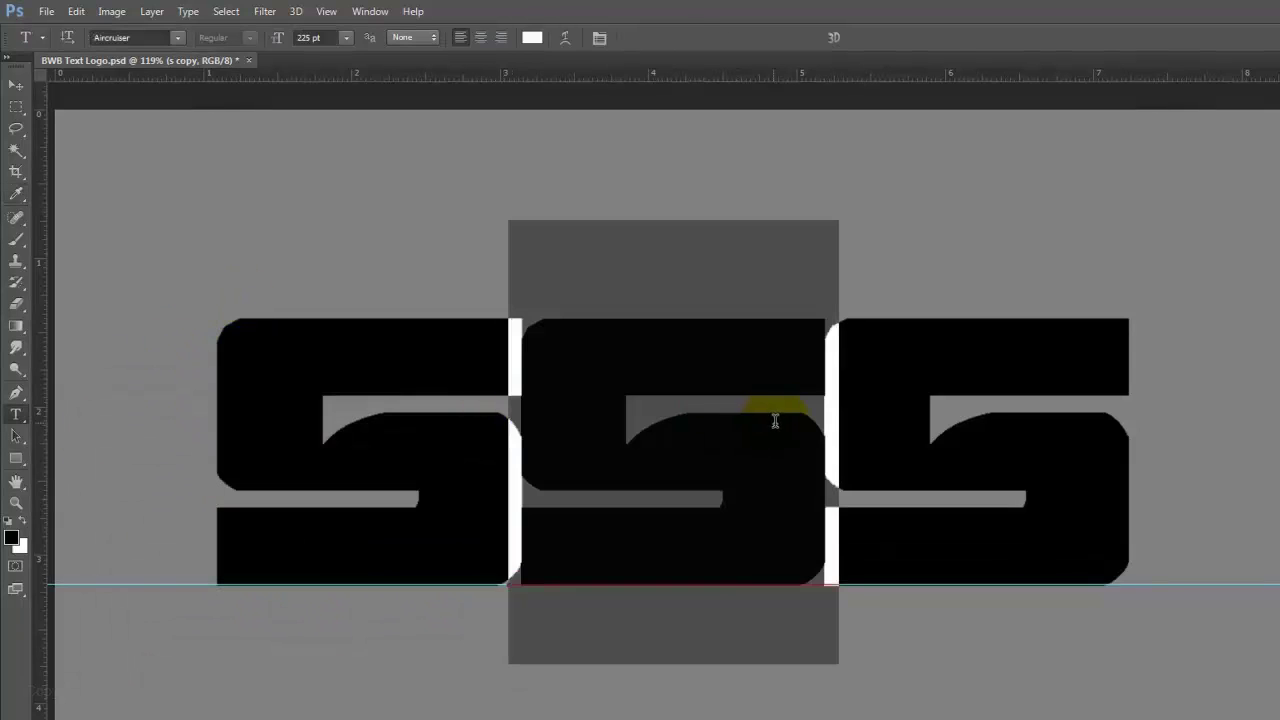
text(A)
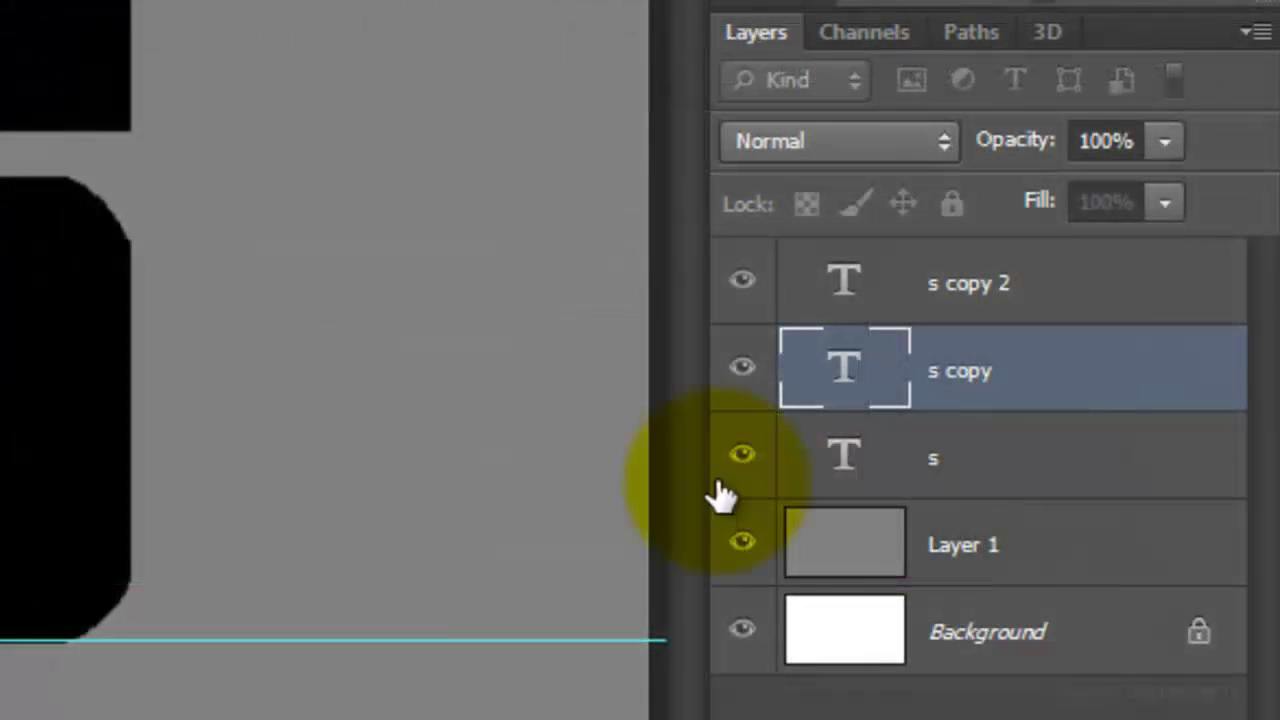
click(848, 457)
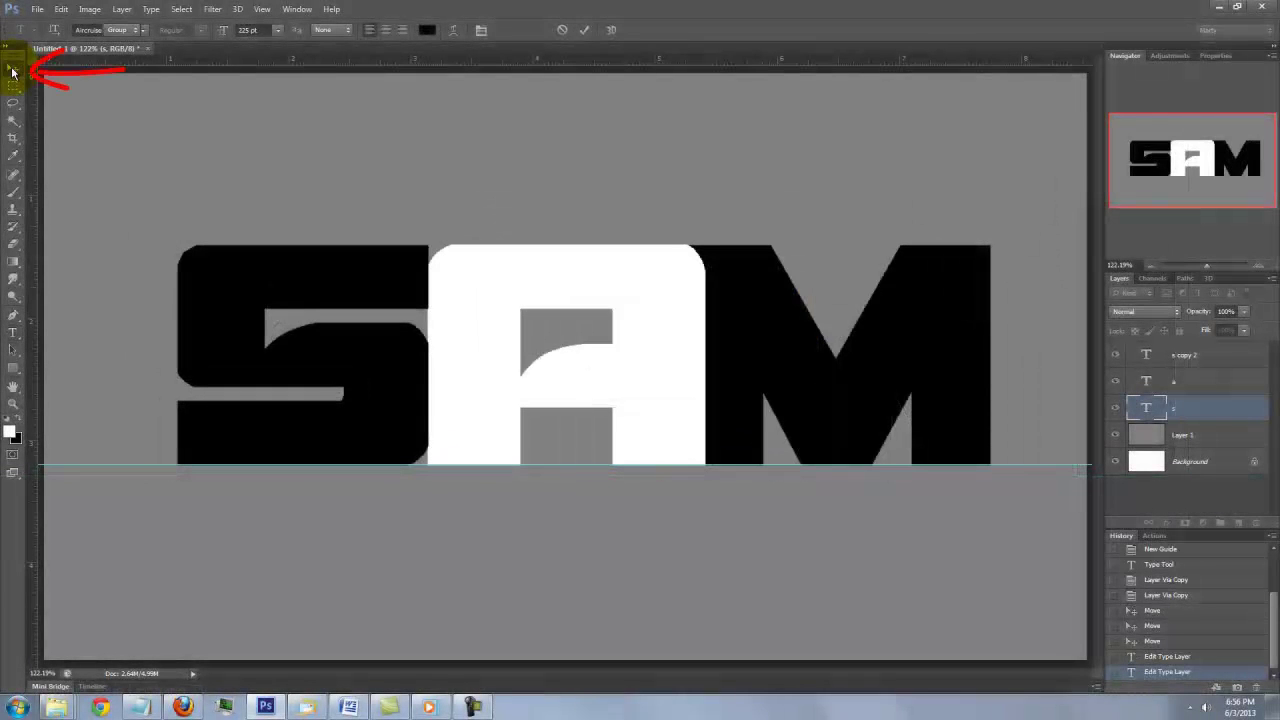
Step: Drag a guide to the letters' top edge and nudge the M slightly right
click(13, 70)
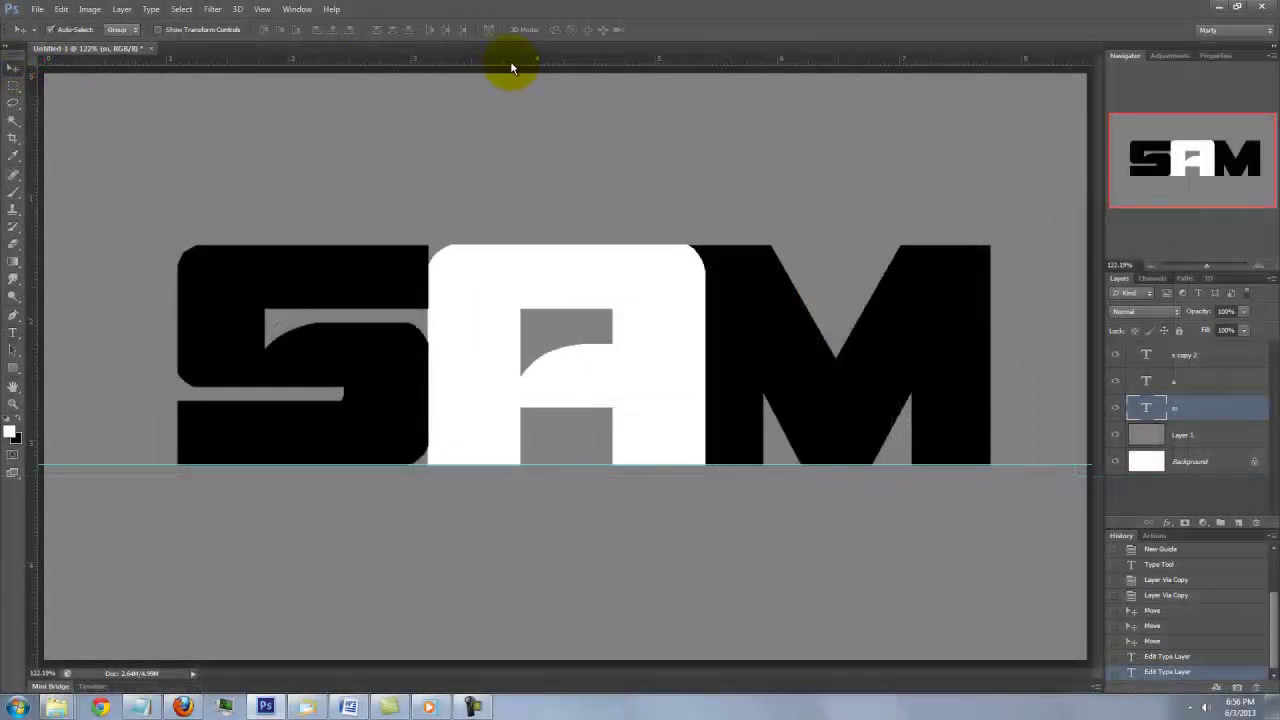
drag(511, 66, 498, 246)
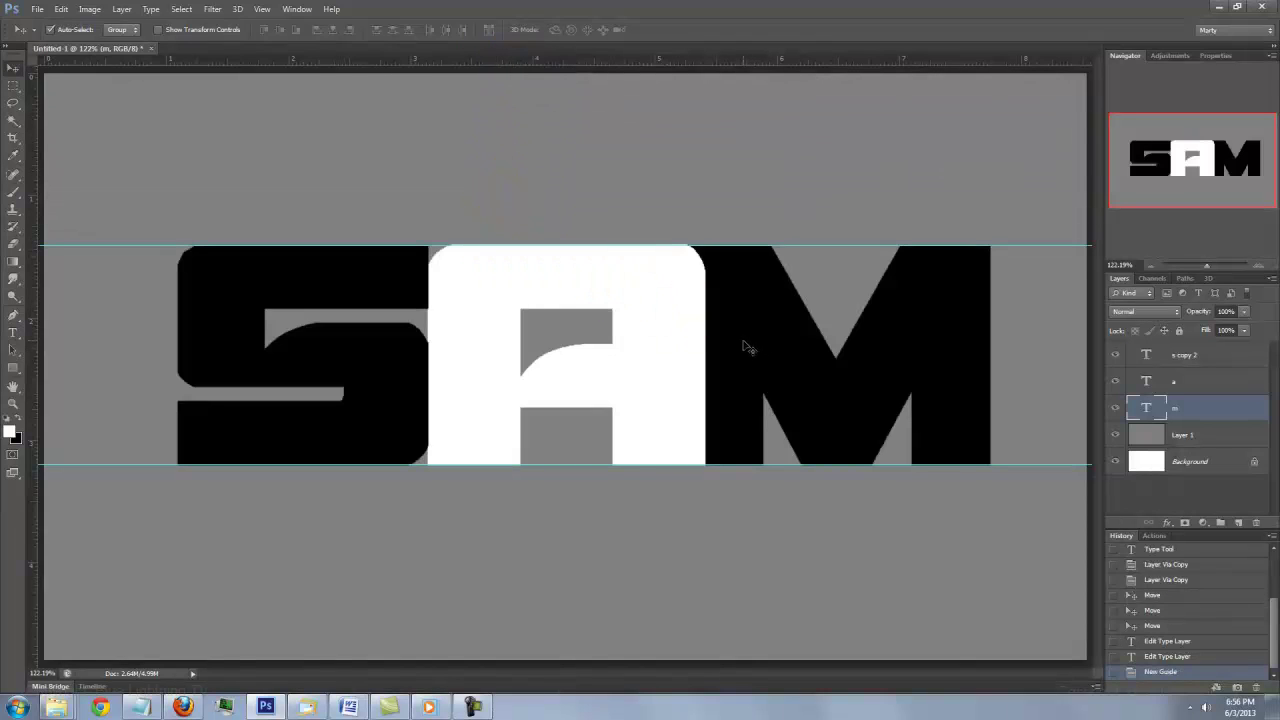
drag(745, 348, 772, 346)
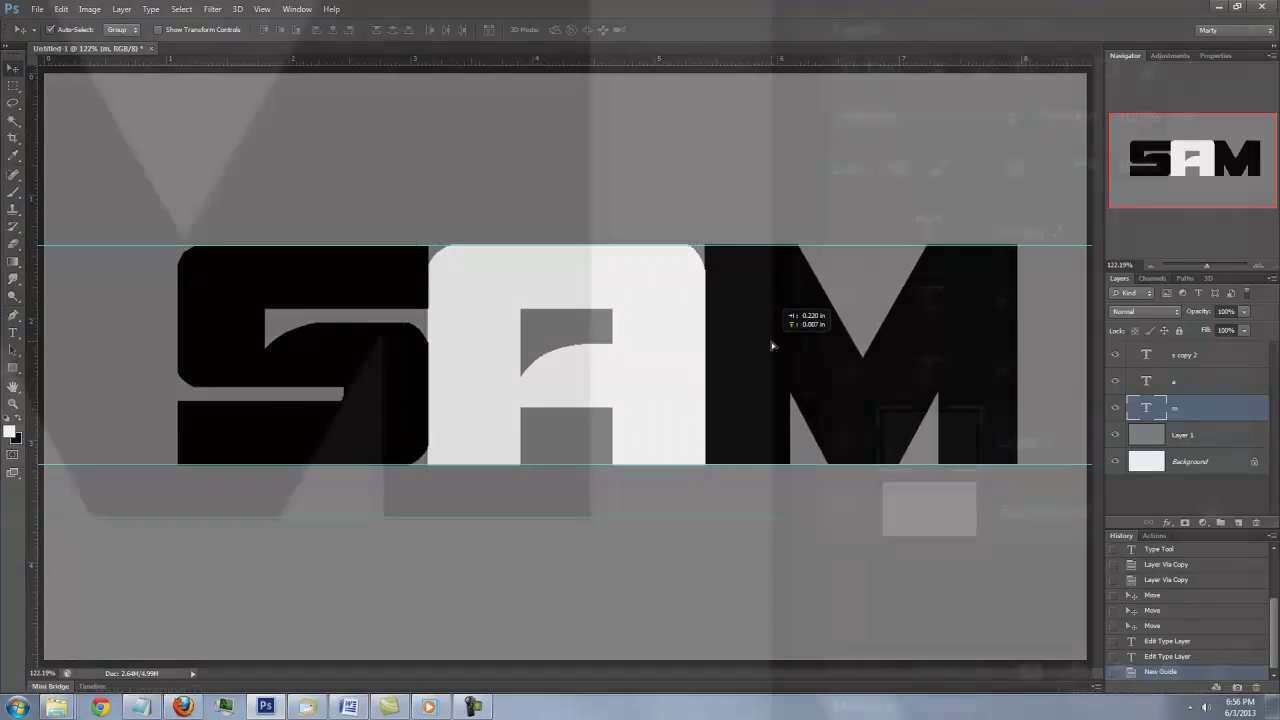
click(1188, 436)
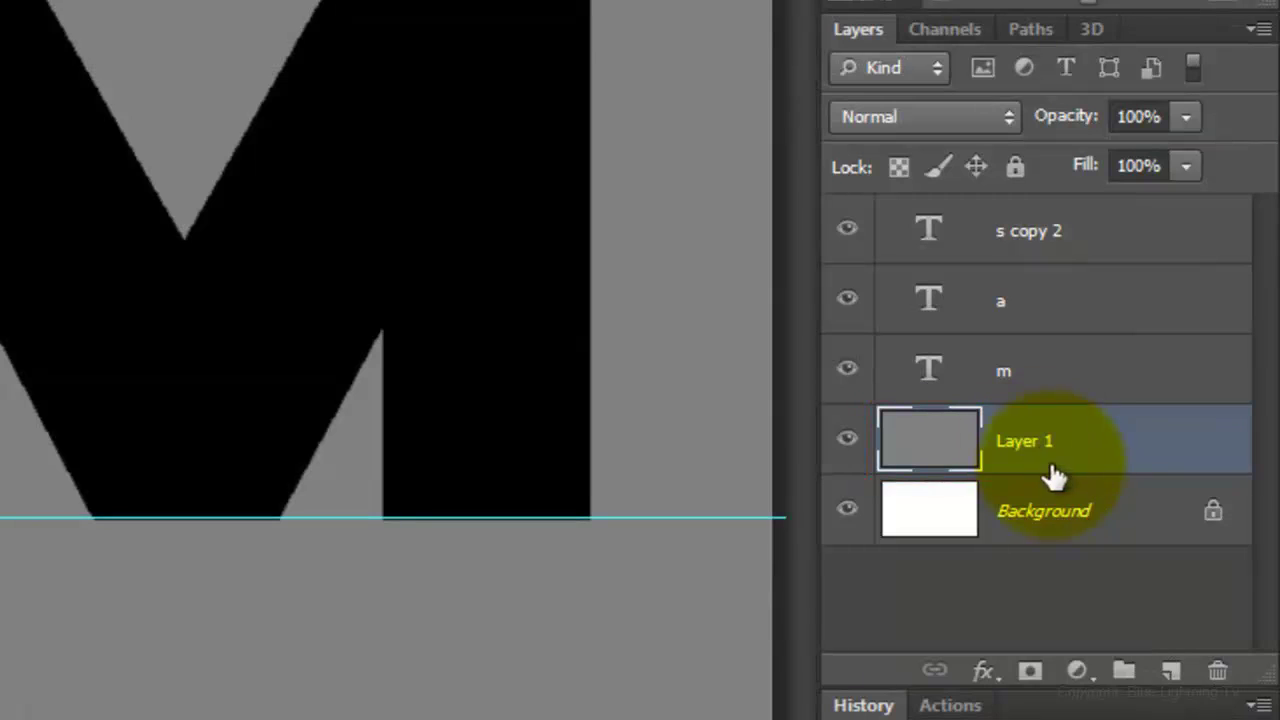
Step: Add a new Layer 2 and marquee-select a rectangle around SAM between the guides
click(1176, 674)
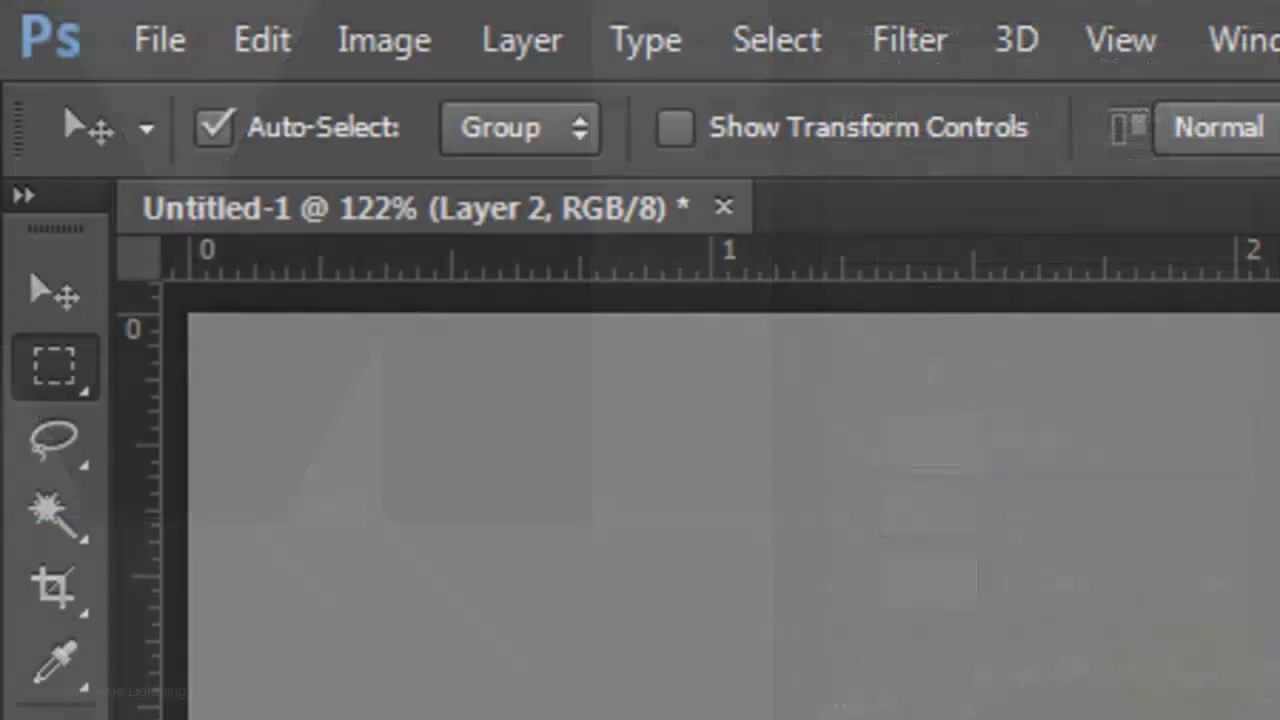
click(55, 365)
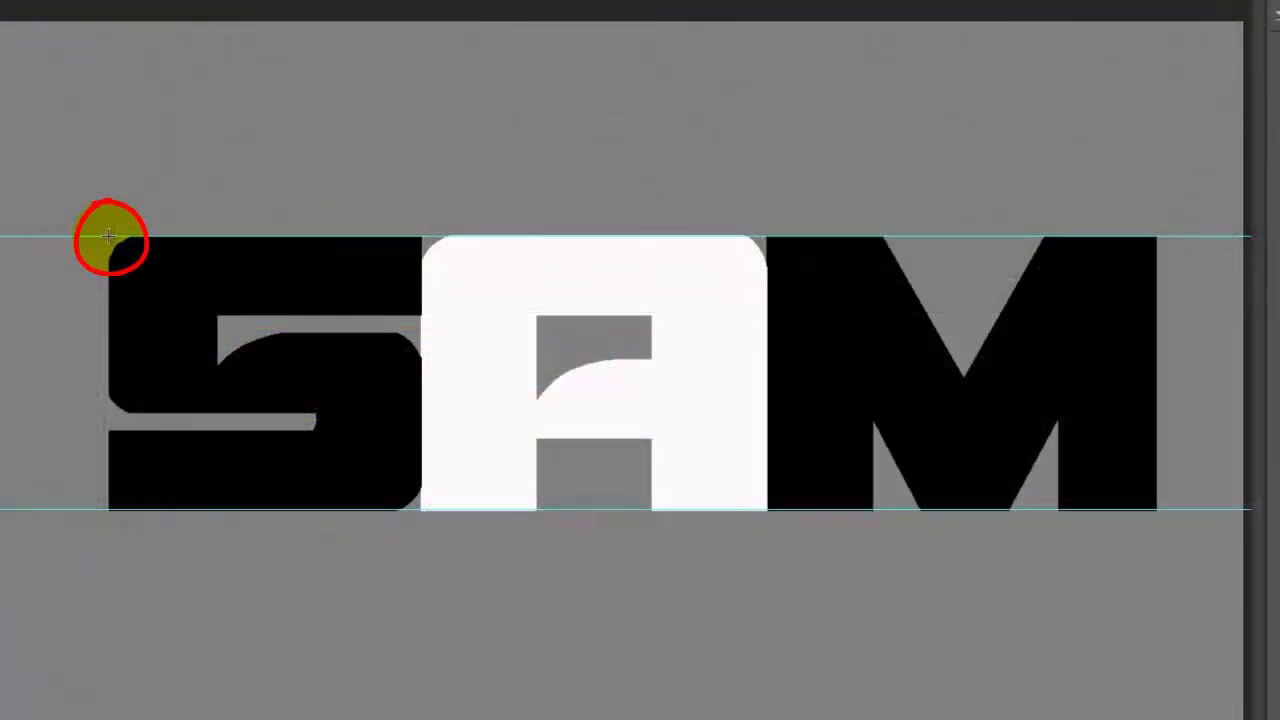
mouse_move(109, 236)
mouse_down()
mouse_move(143, 323)
mouse_move(689, 451)
mouse_move(1170, 487)
mouse_move(1157, 510)
mouse_up()
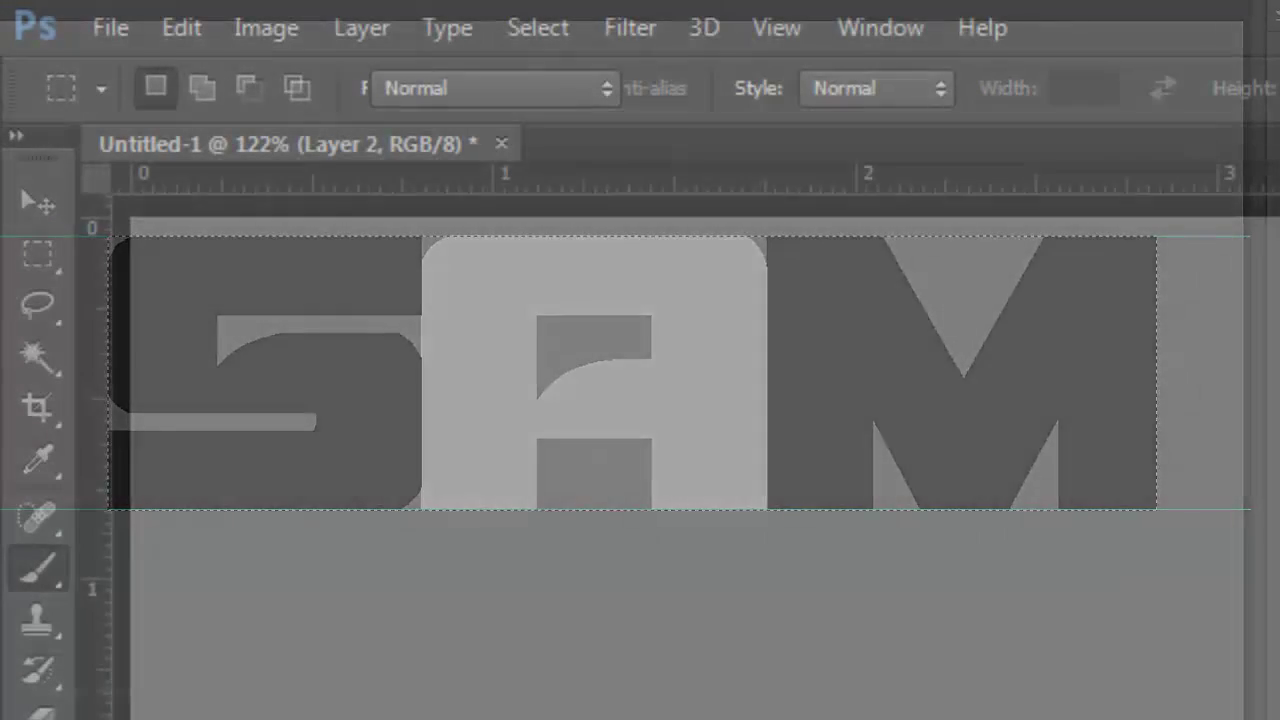
Step: Switch to the Pencil Tool and set a 30 px hard tip in the brush picker
right_click(38, 567)
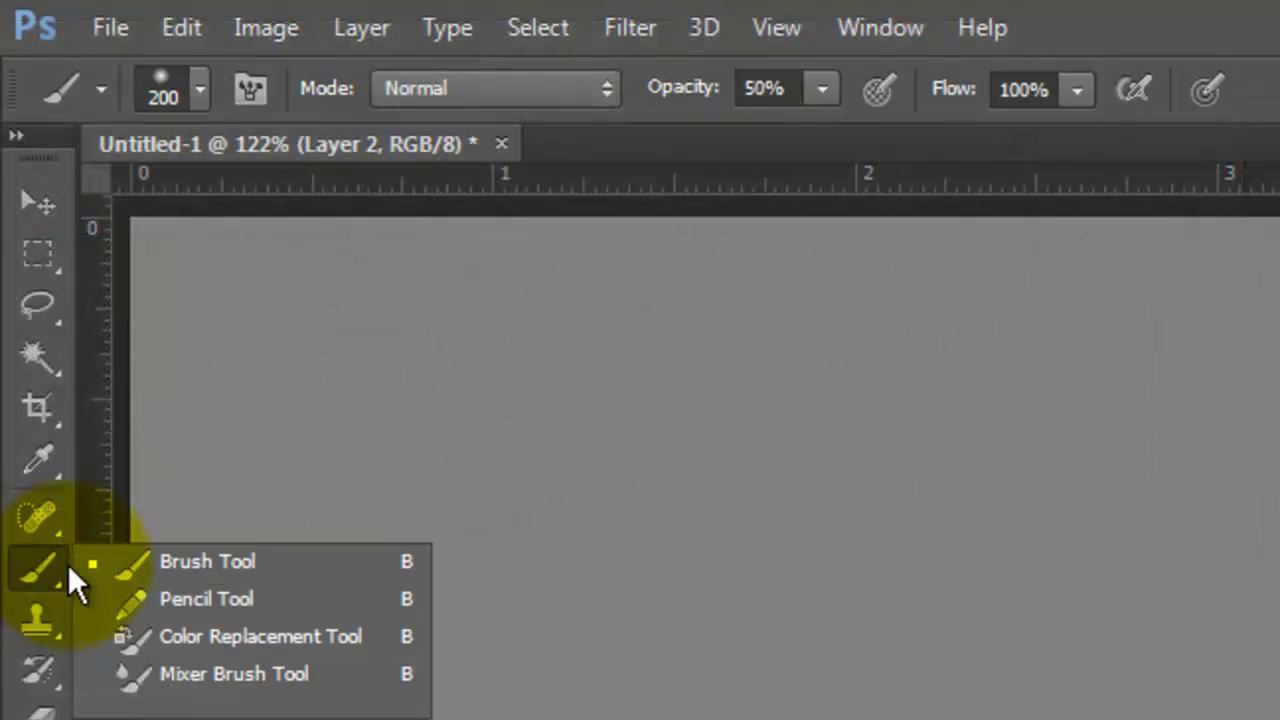
click(186, 601)
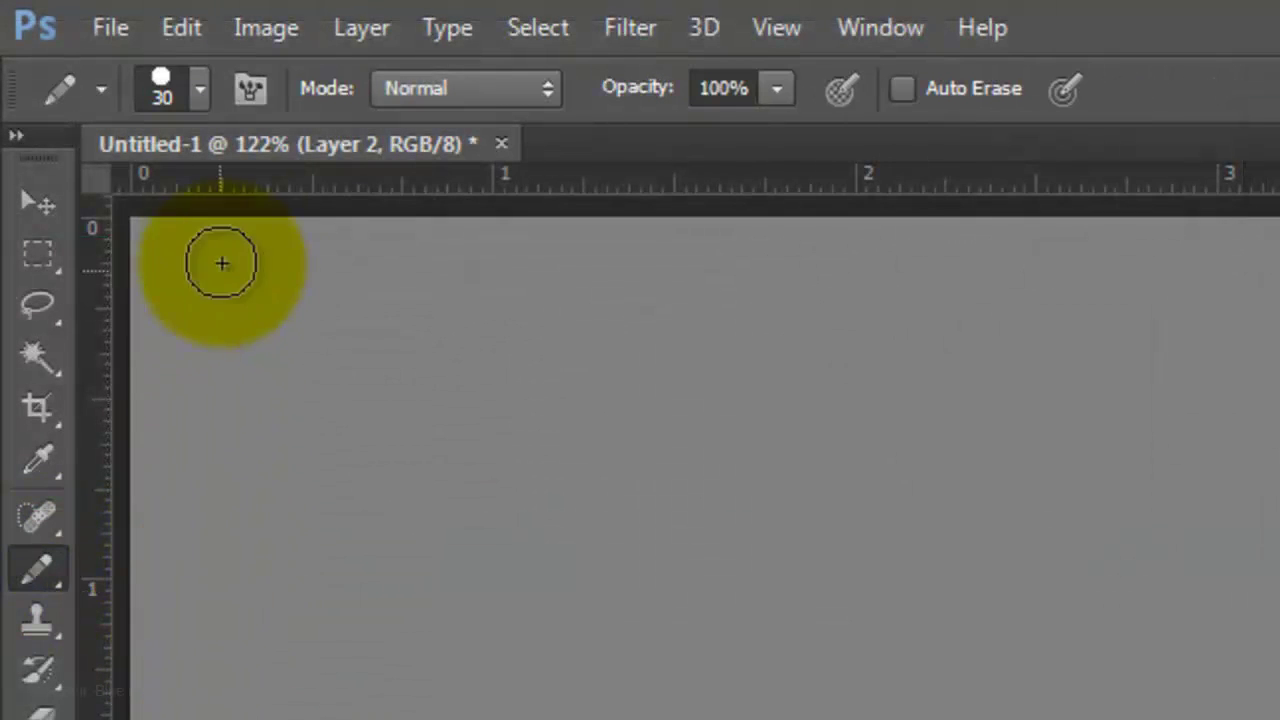
click(197, 83)
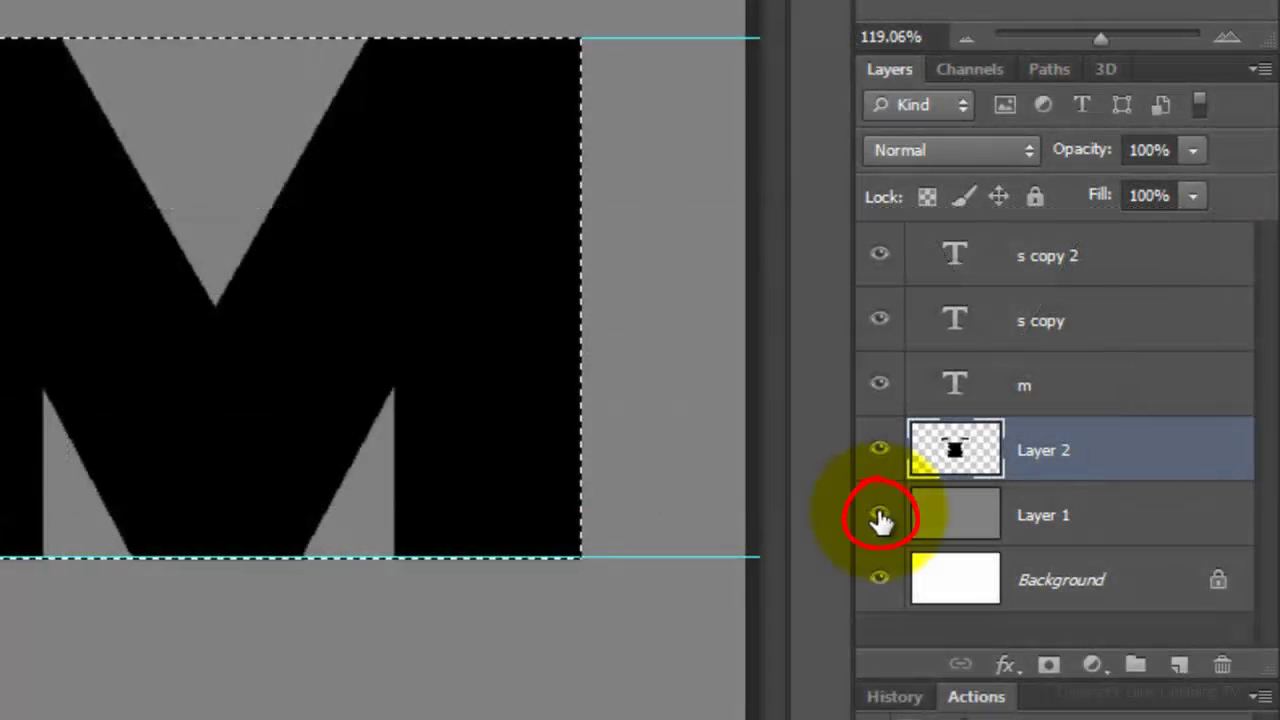
Step: Hide the gray Layer 1, deselect, and hide the guides
click(879, 516)
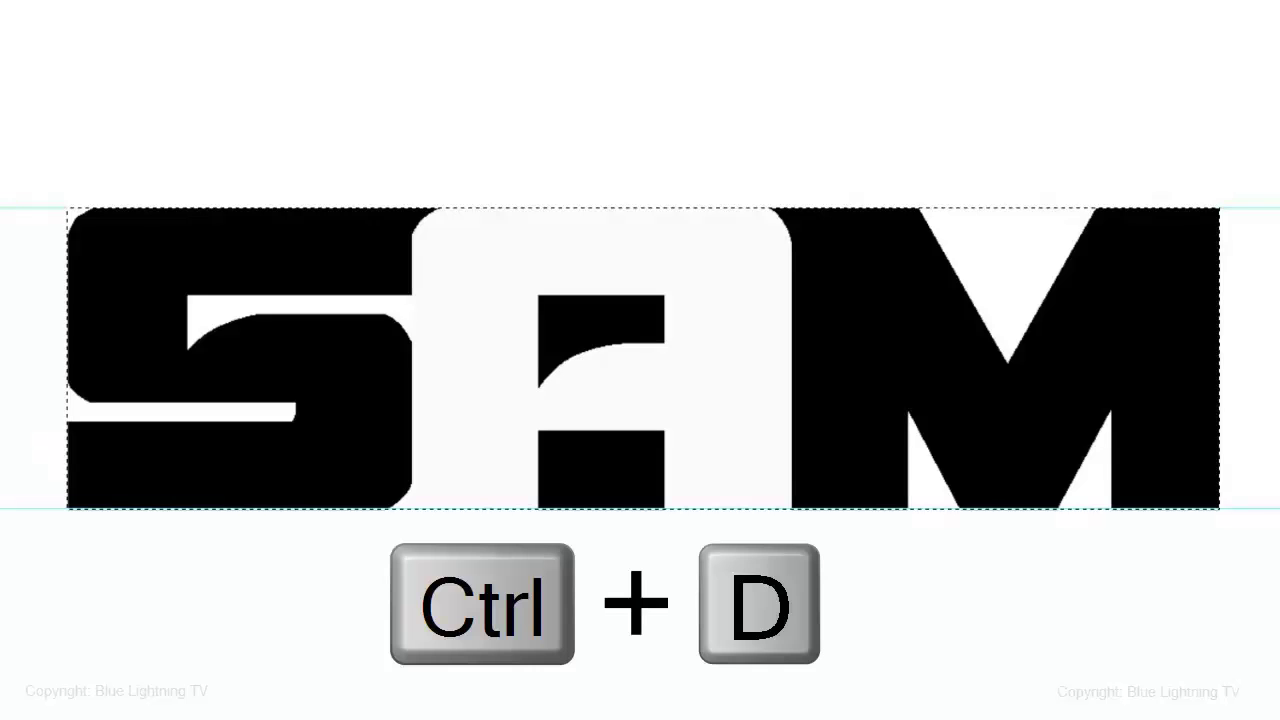
key(ctrl+d)
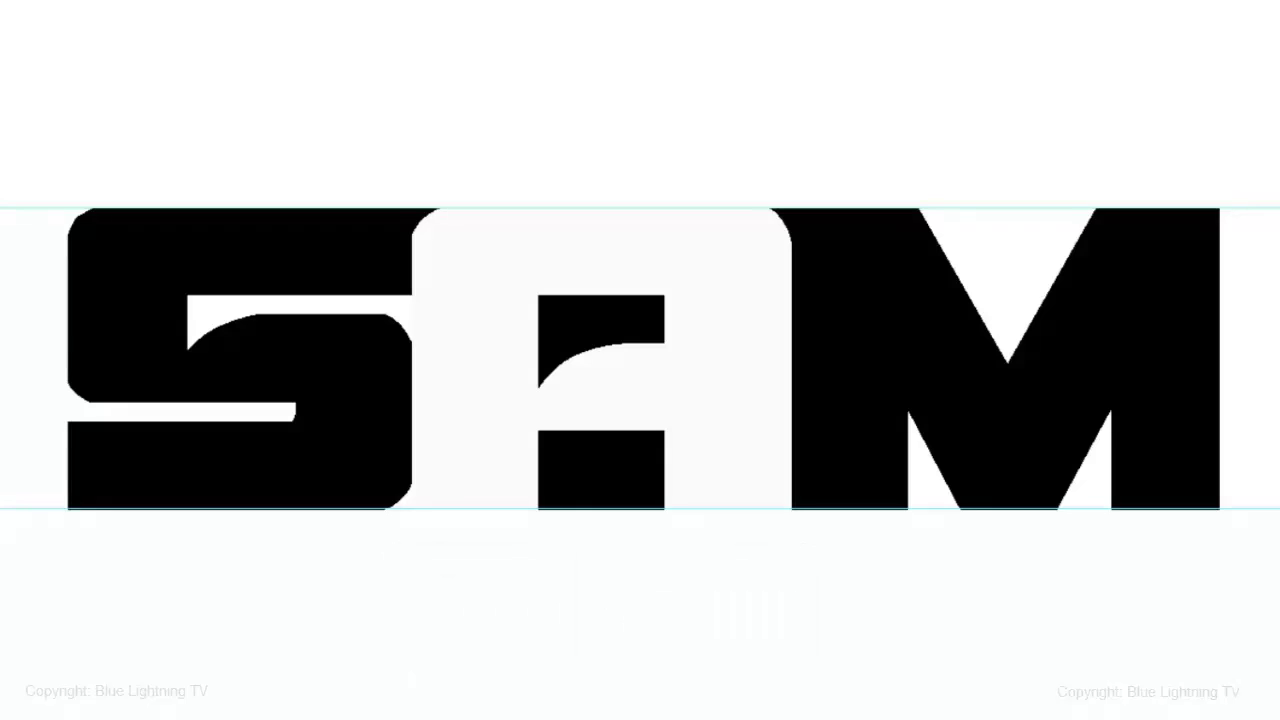
key(ctrl+h)
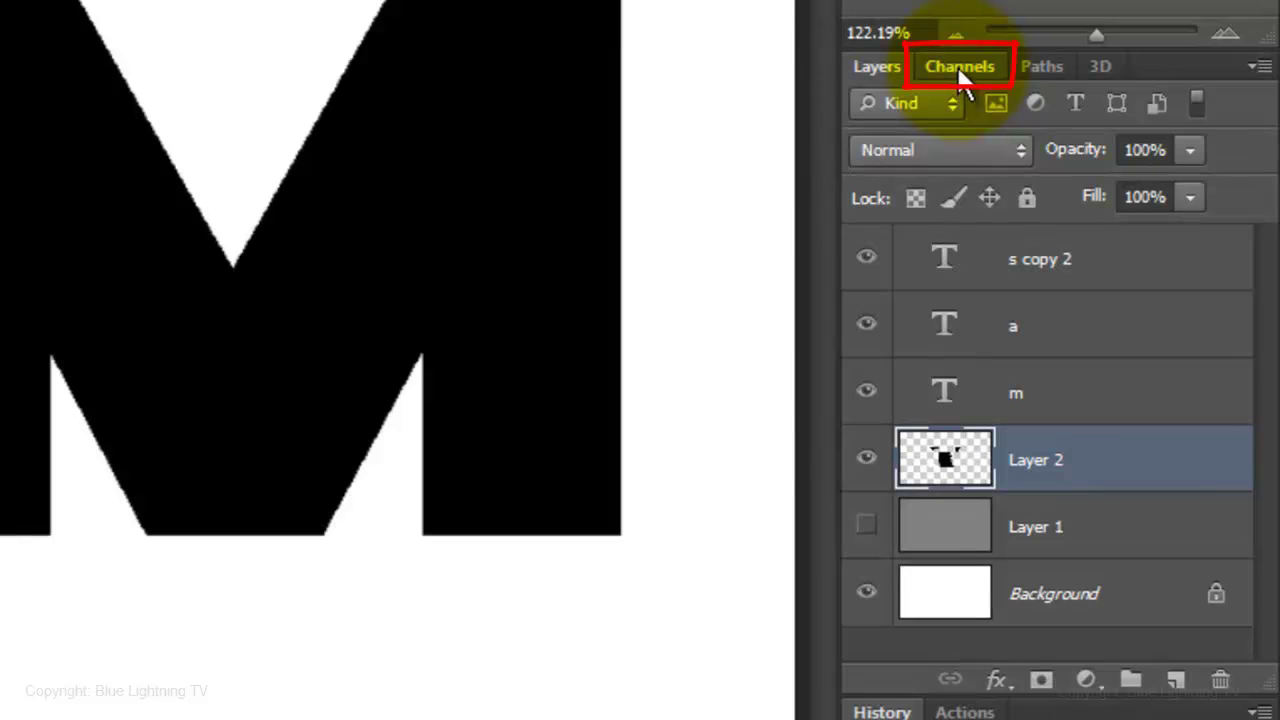
Step: Load the RGB channel as a selection and add a new layer above s copy 2
click(957, 66)
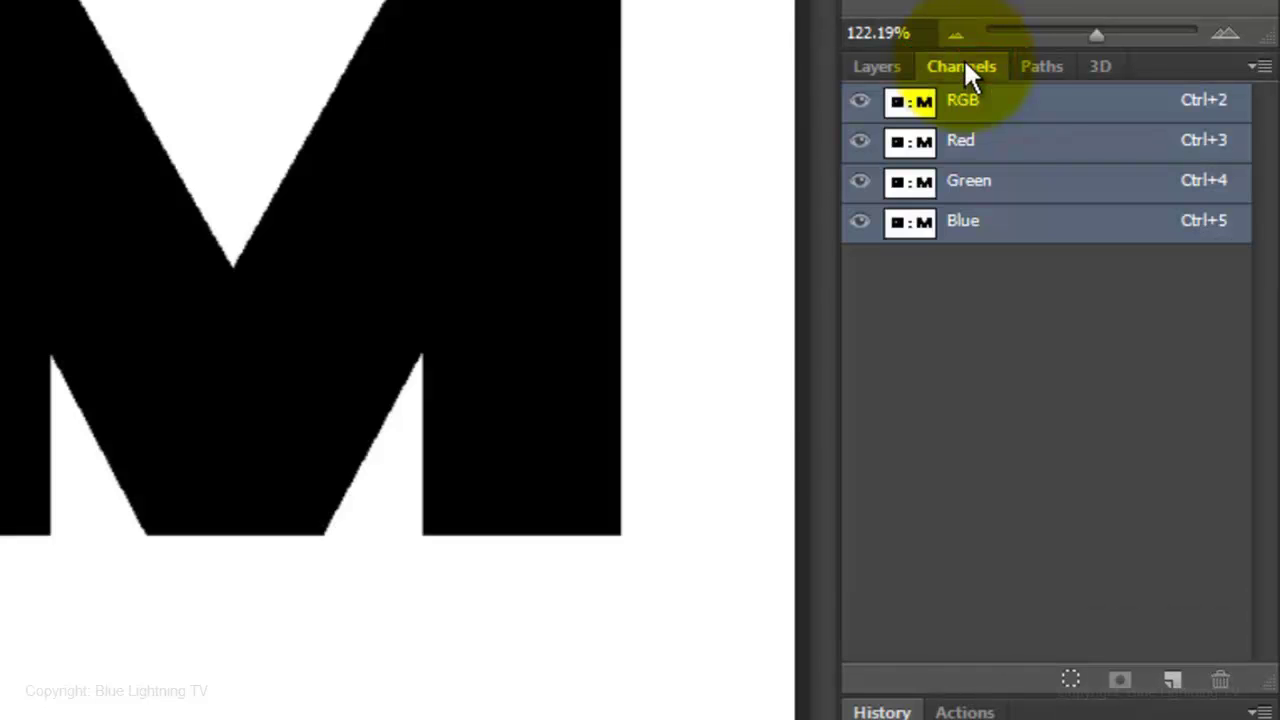
click(1070, 680)
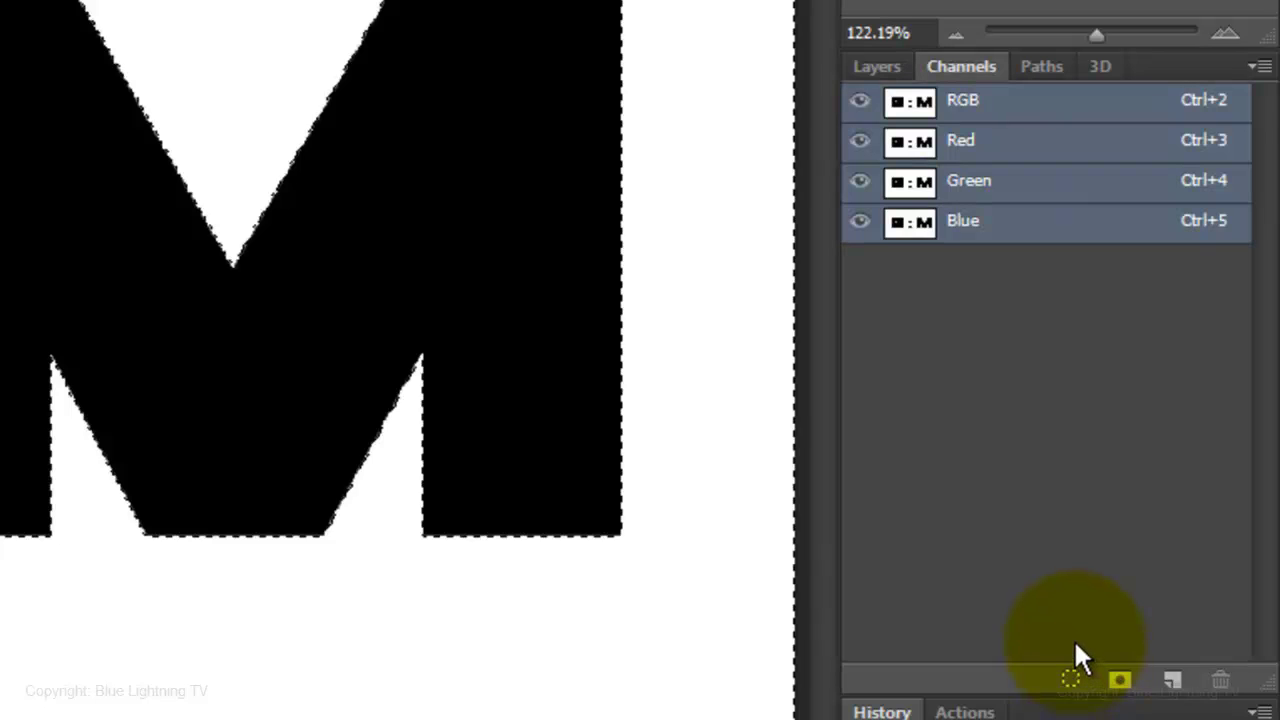
click(891, 60)
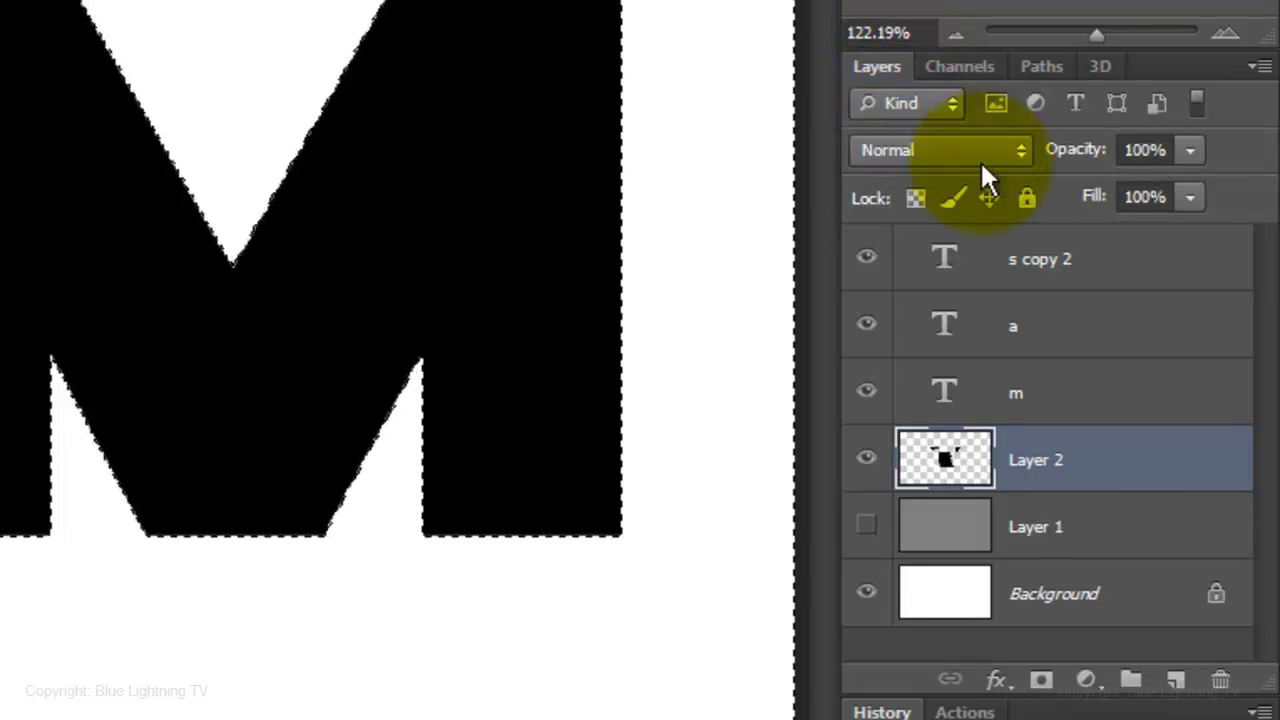
click(1097, 260)
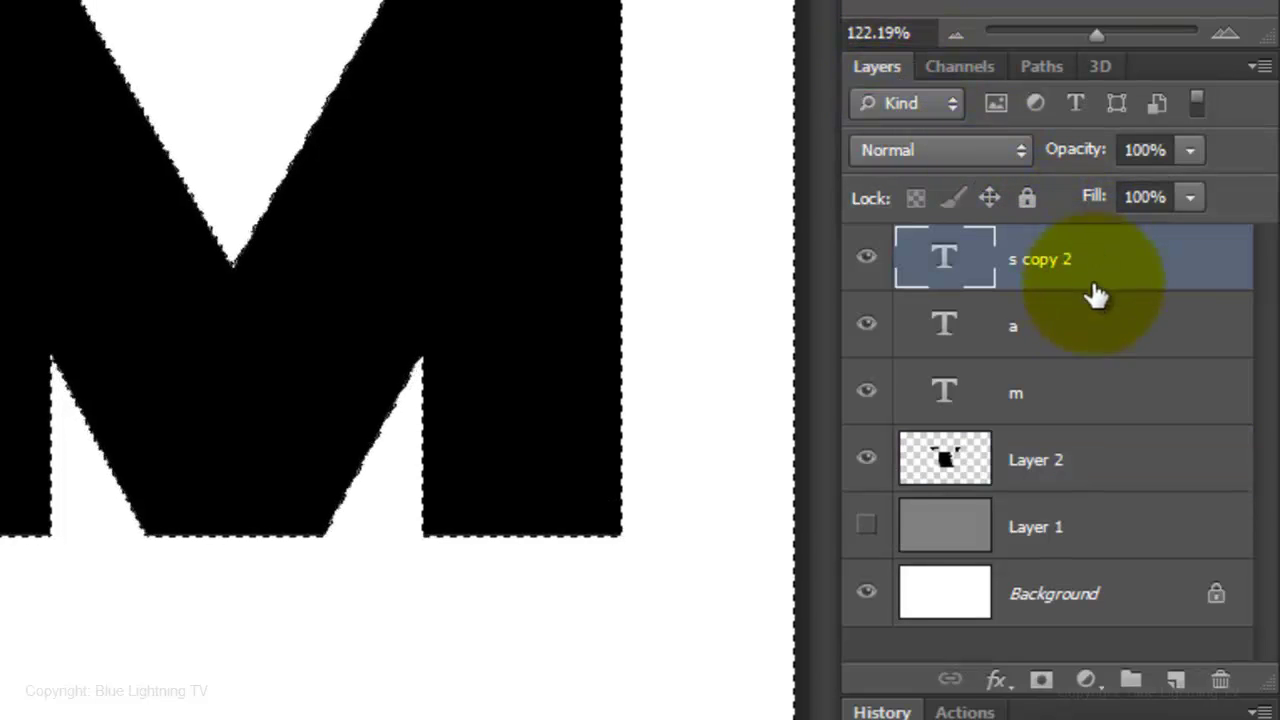
click(1186, 680)
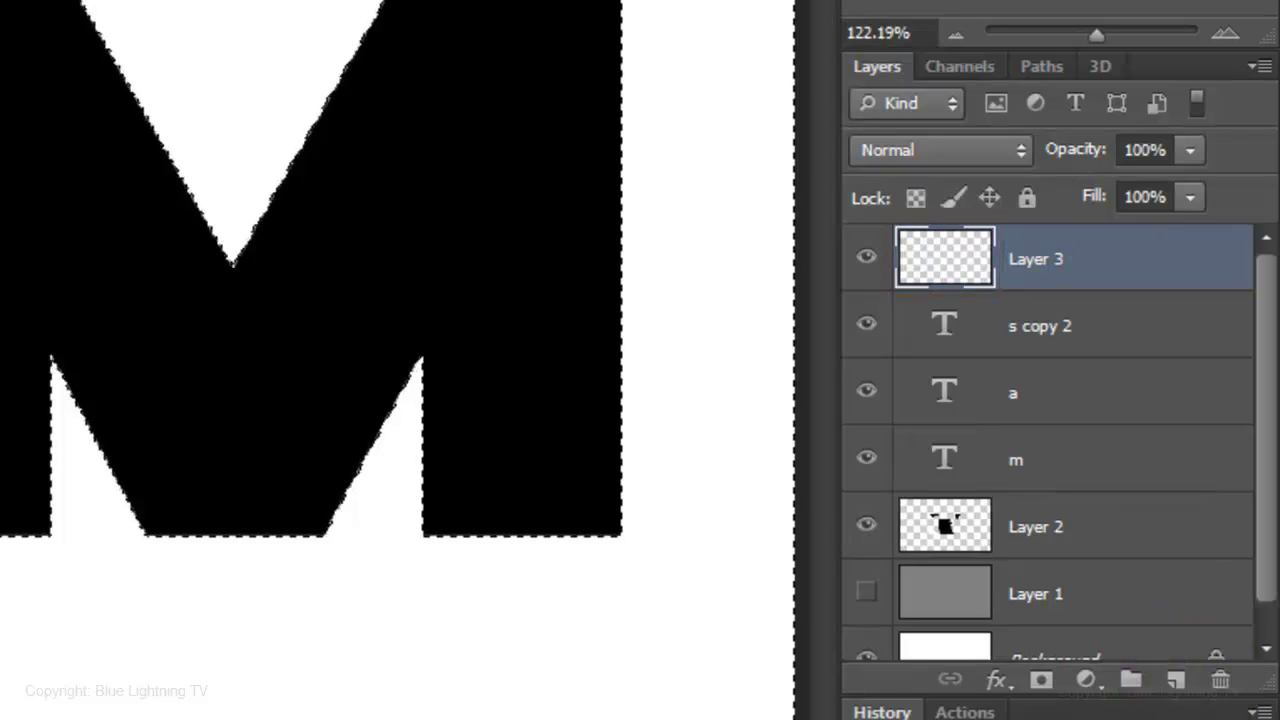
Step: Invert the selection, fill it black on Layer 3, deselect, and hide s copy 2, a, m and Layer 2
key(ctrl+shift+i)
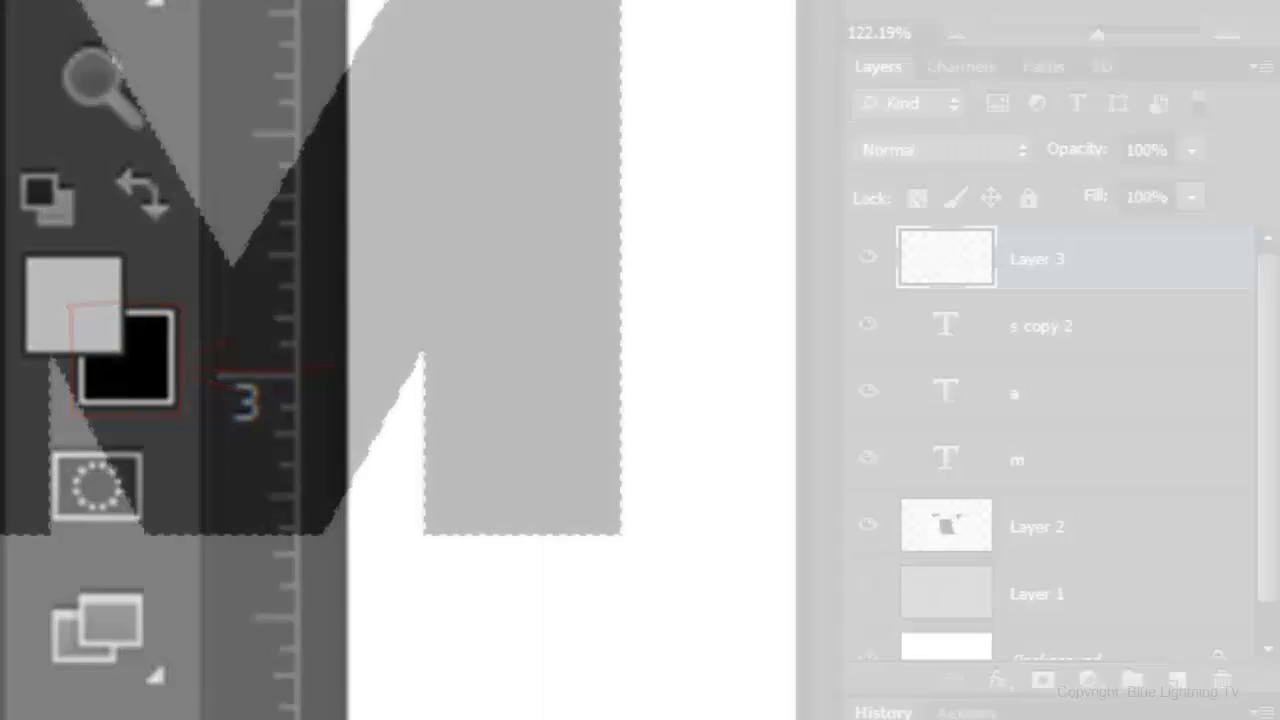
key(ctrl+Delete)
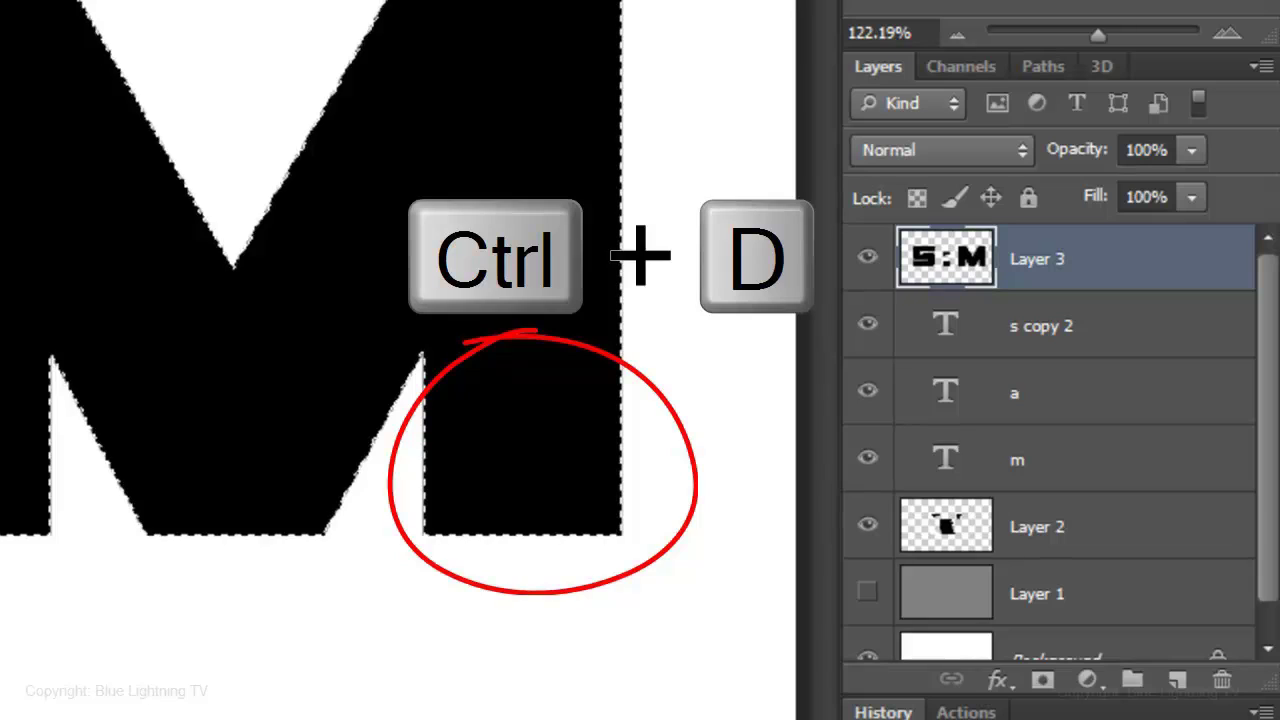
key(ctrl+d)
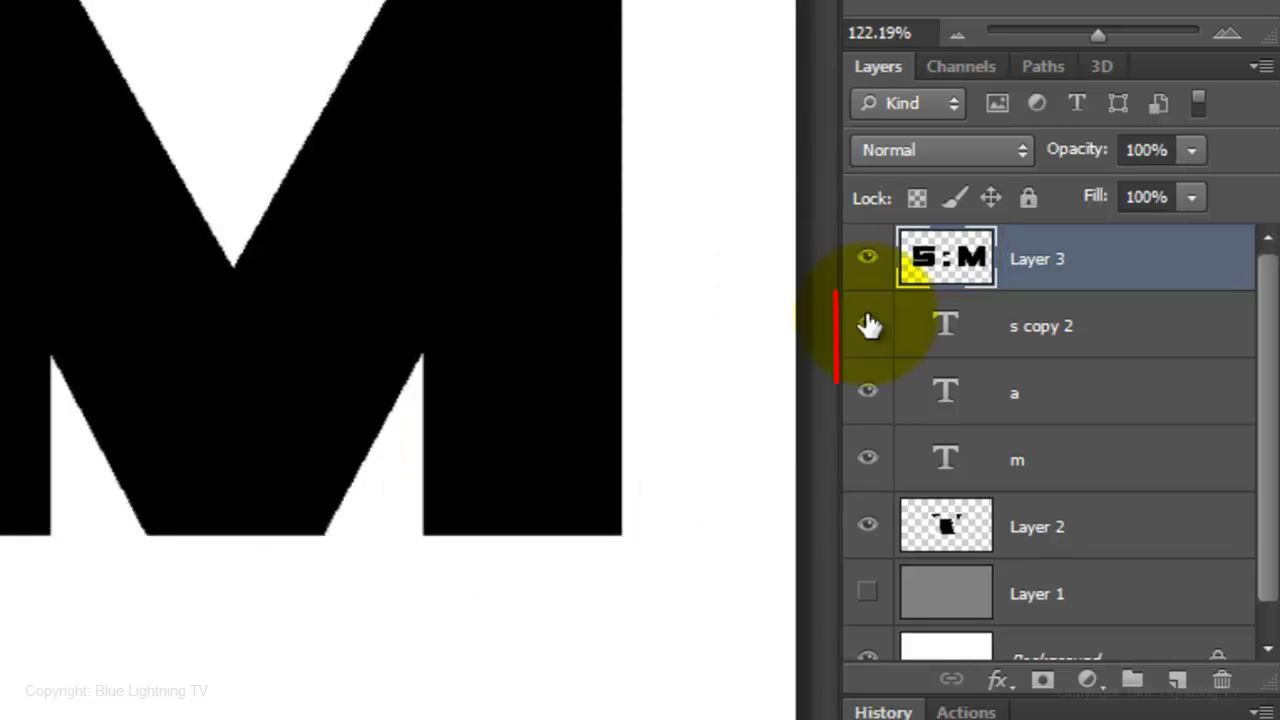
drag(866, 323, 870, 515)
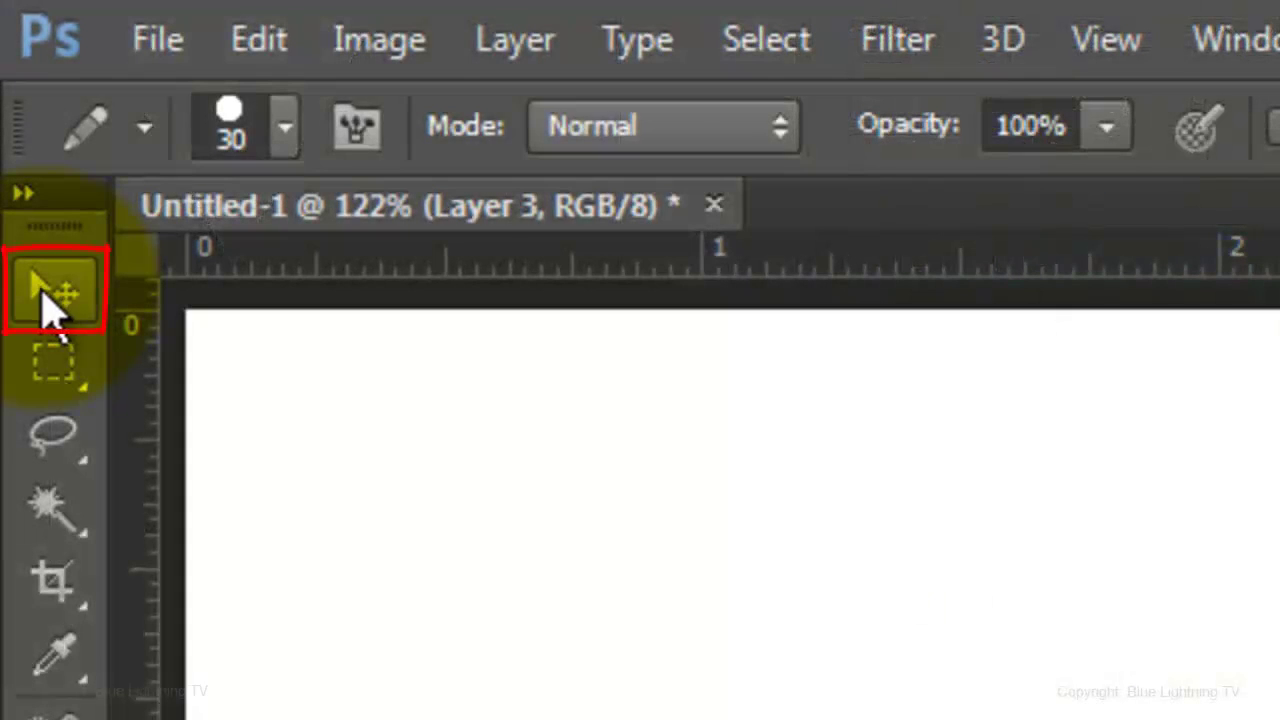
Step: Choose the Move Tool for skewing the Layer 3 lettering
click(50, 296)
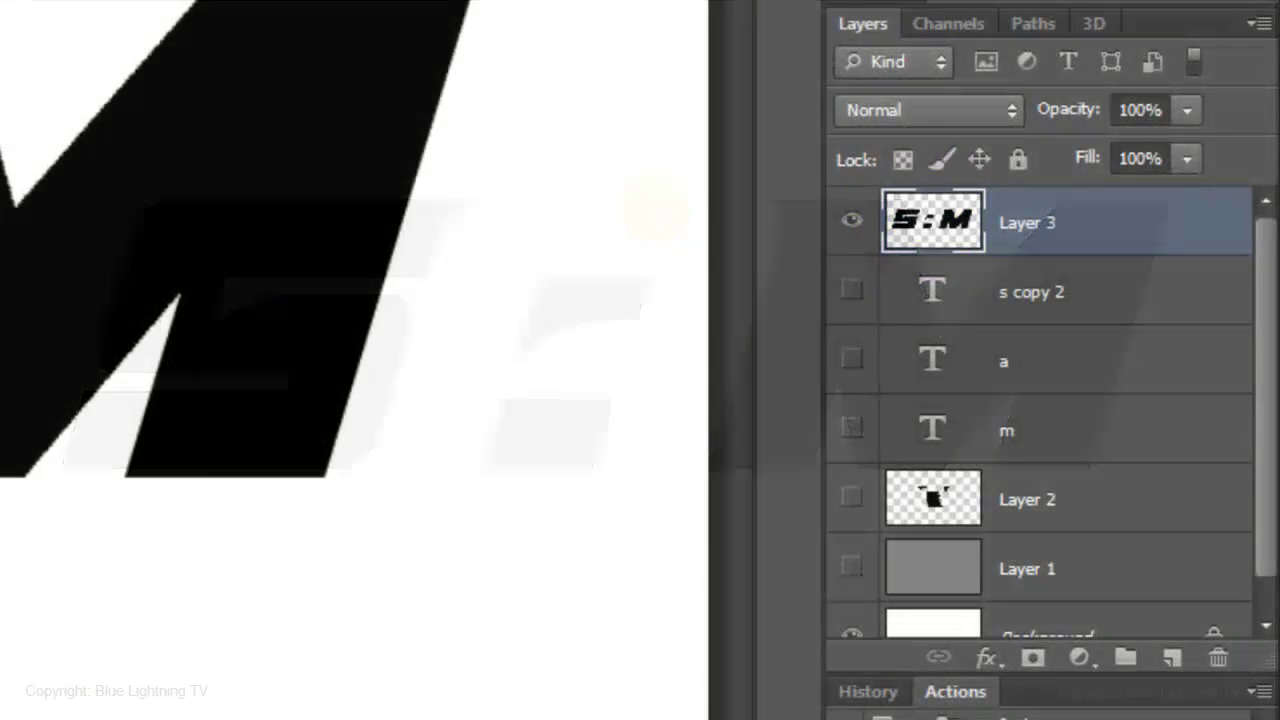
Step: Load Layer 3's lettering as a selection, add Layer 4, and set foreground brightness to 80%
key(ctrl)
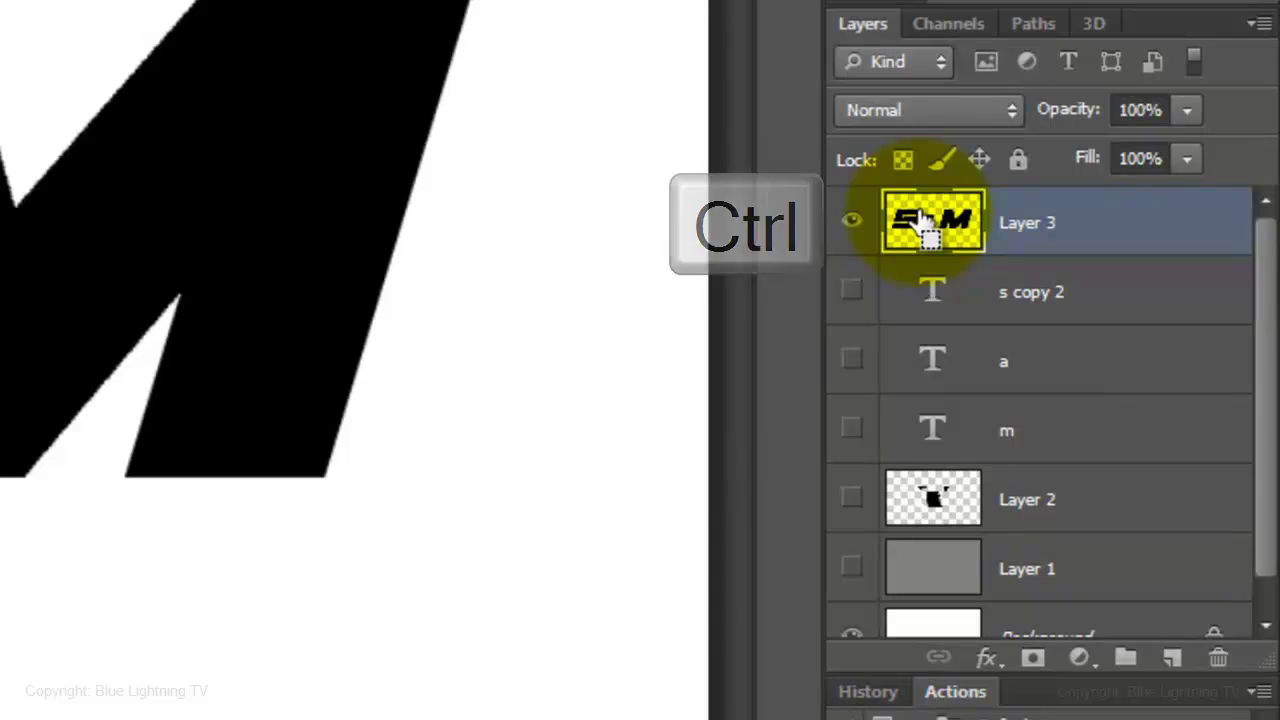
ctrl+click(921, 216)
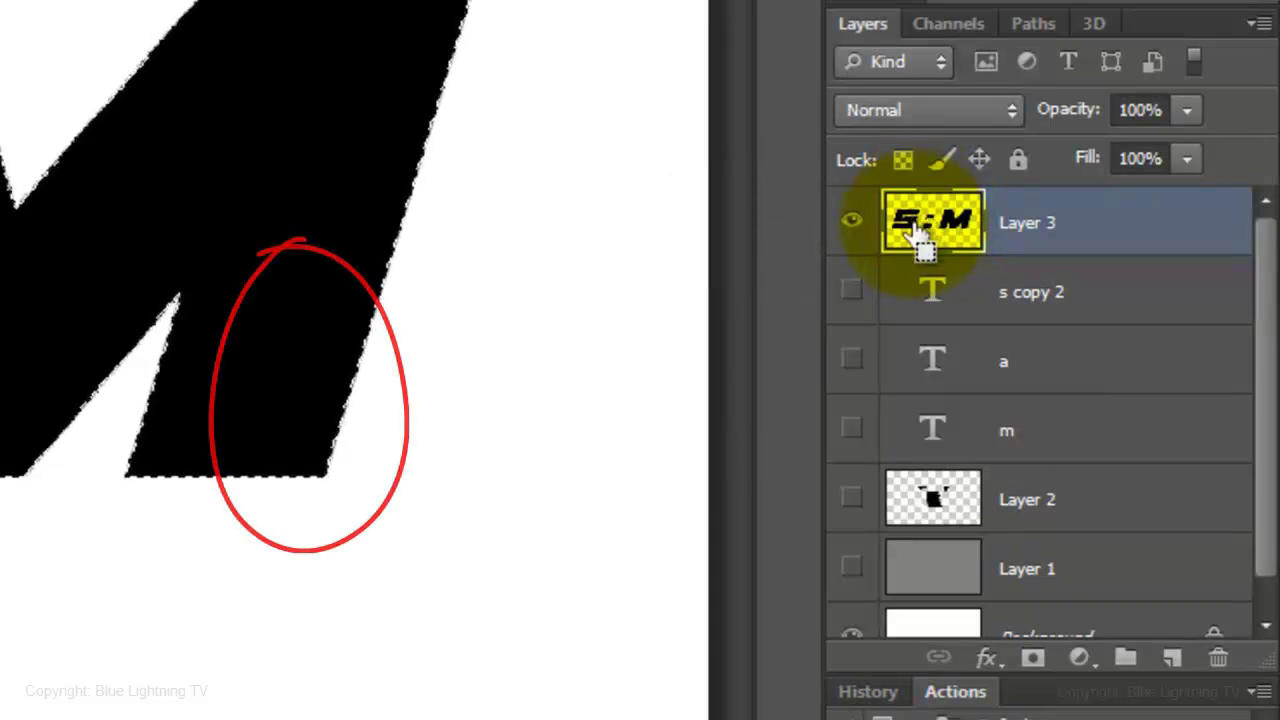
click(1174, 659)
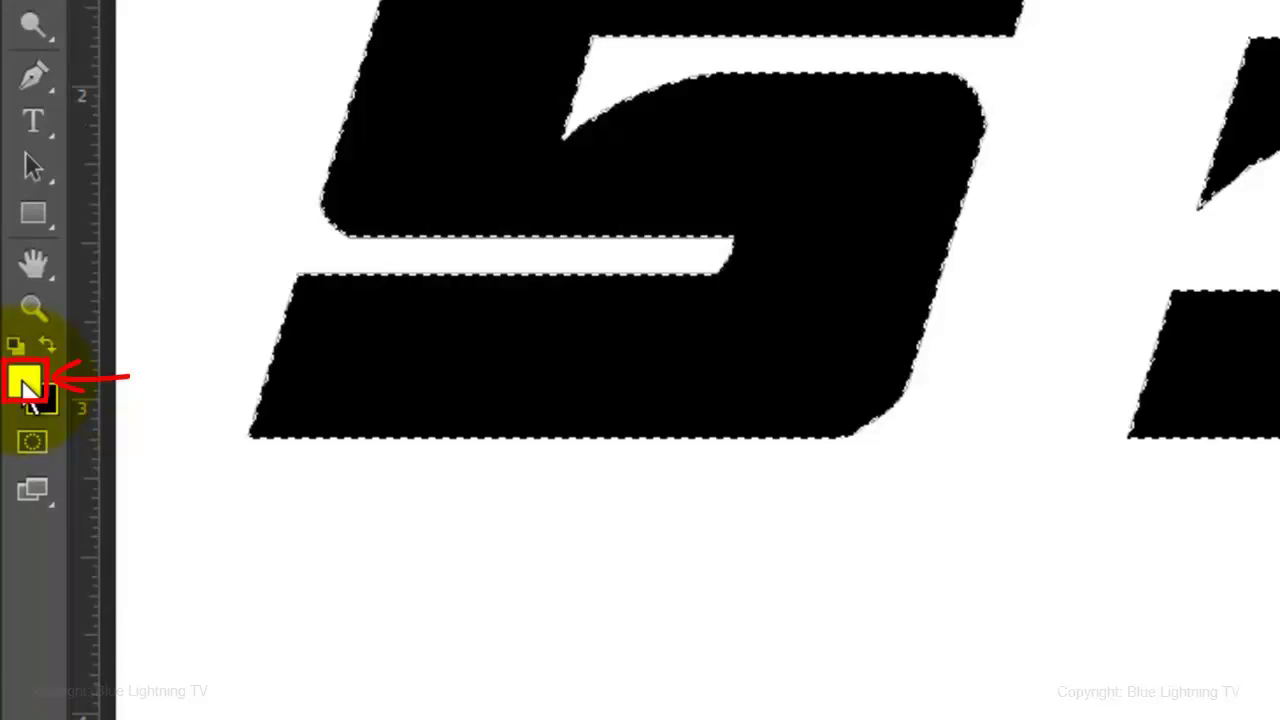
click(28, 383)
key(shift+Tab)
text(8)
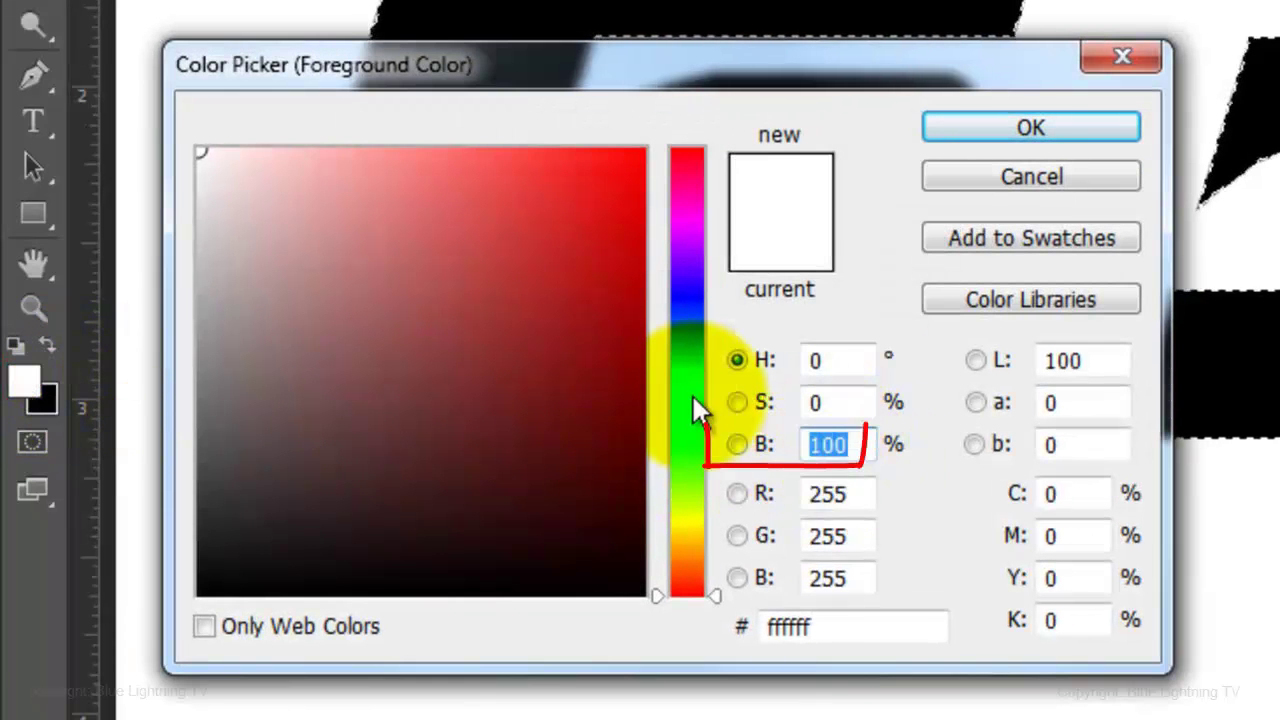
text(0)
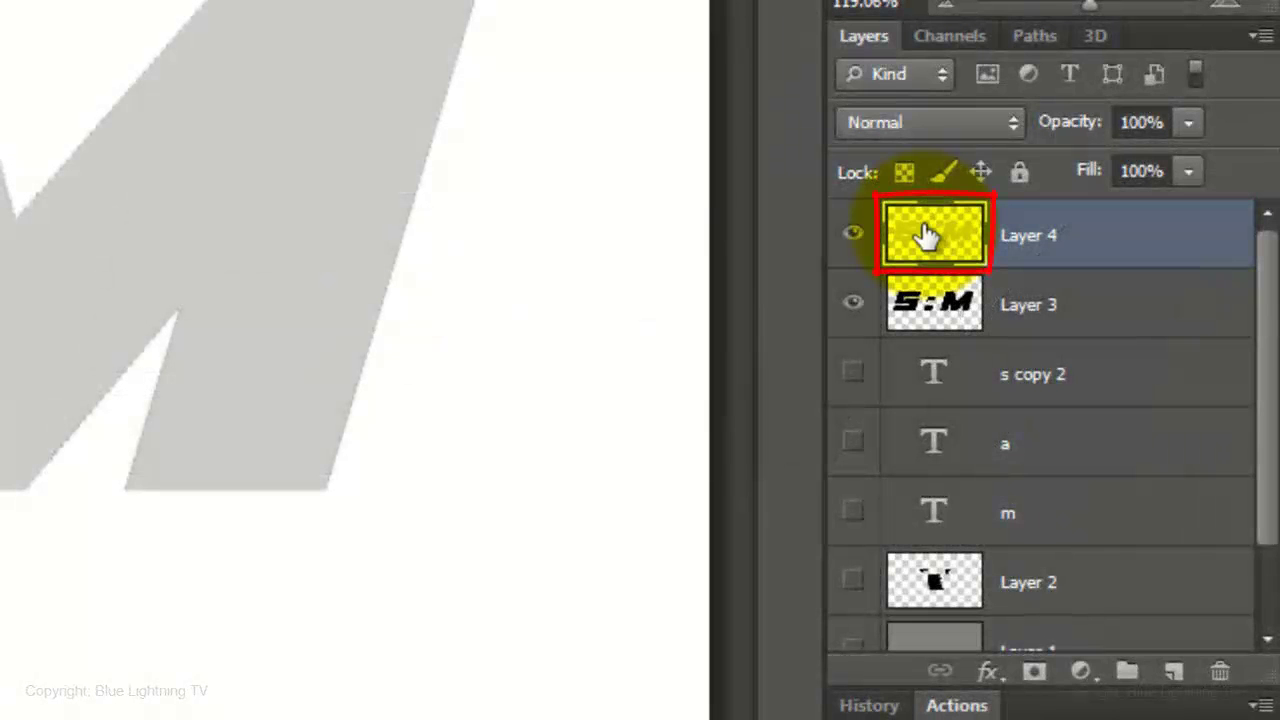
Step: Move Layer 4 below Layer 3 in the layer stack
drag(927, 235, 952, 343)
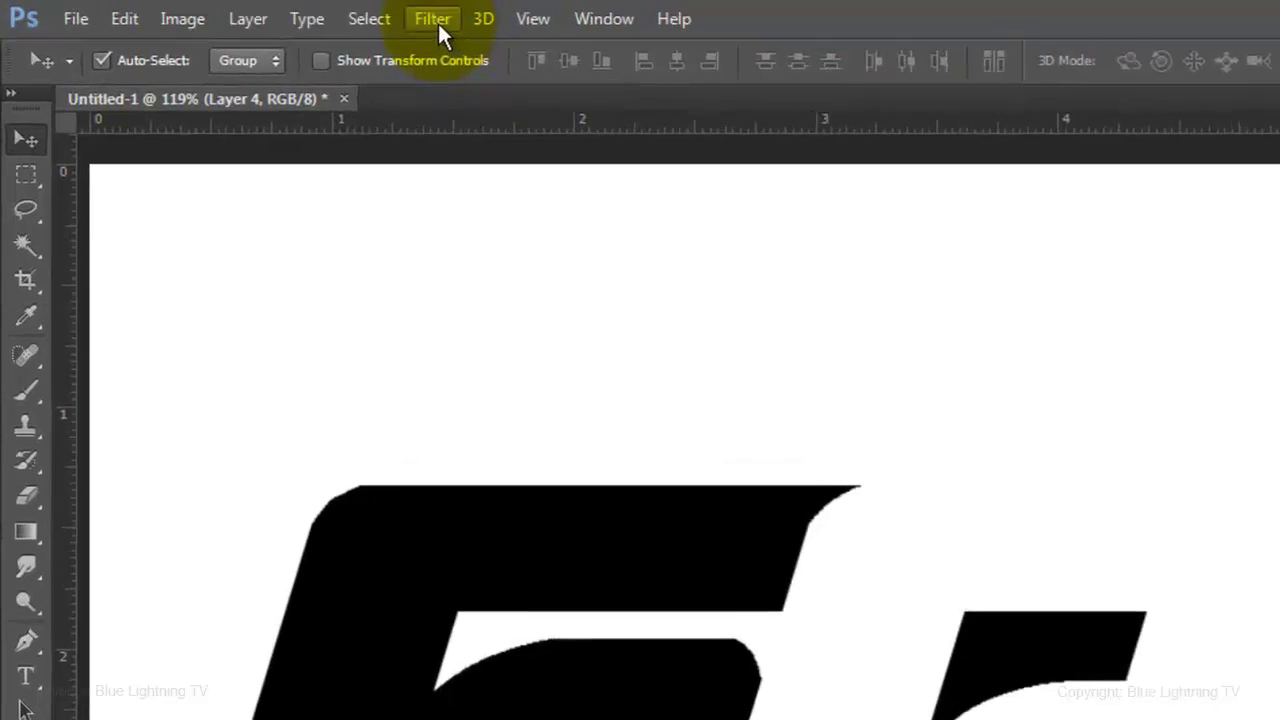
Step: Draw a rectangular selection across the lower part of the canvas
click(212, 9)
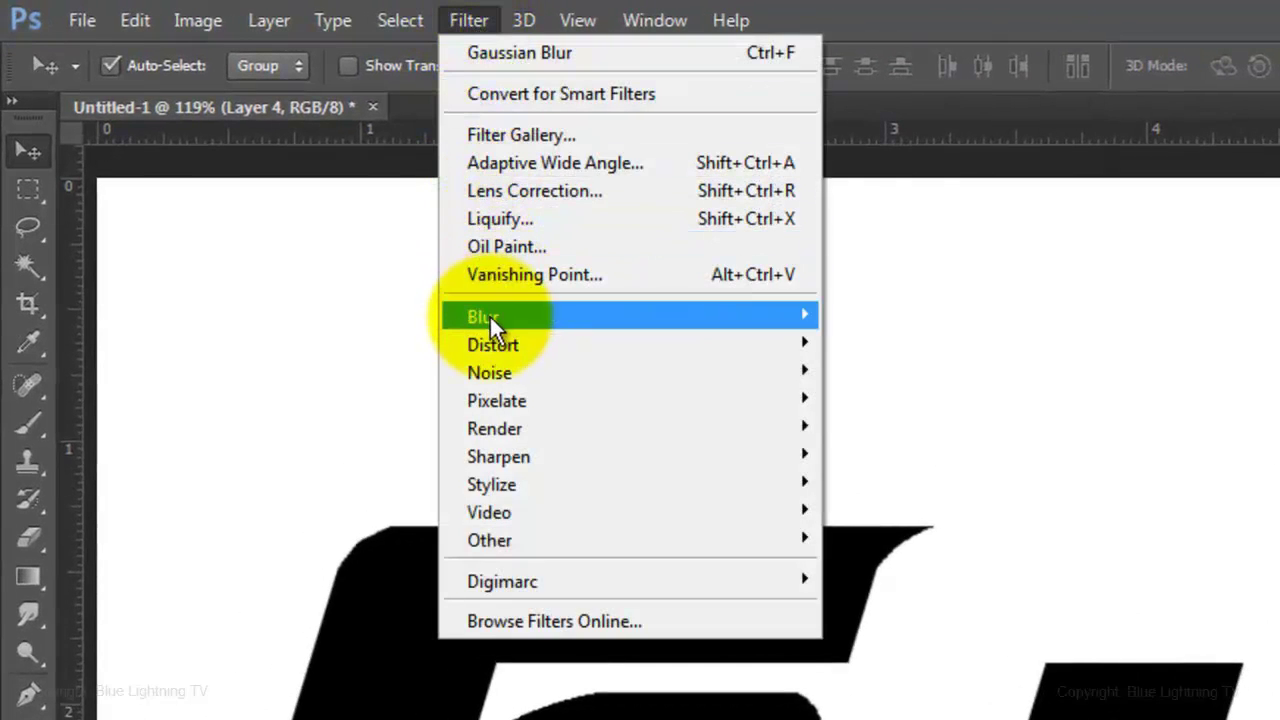
mouse_move(486, 318)
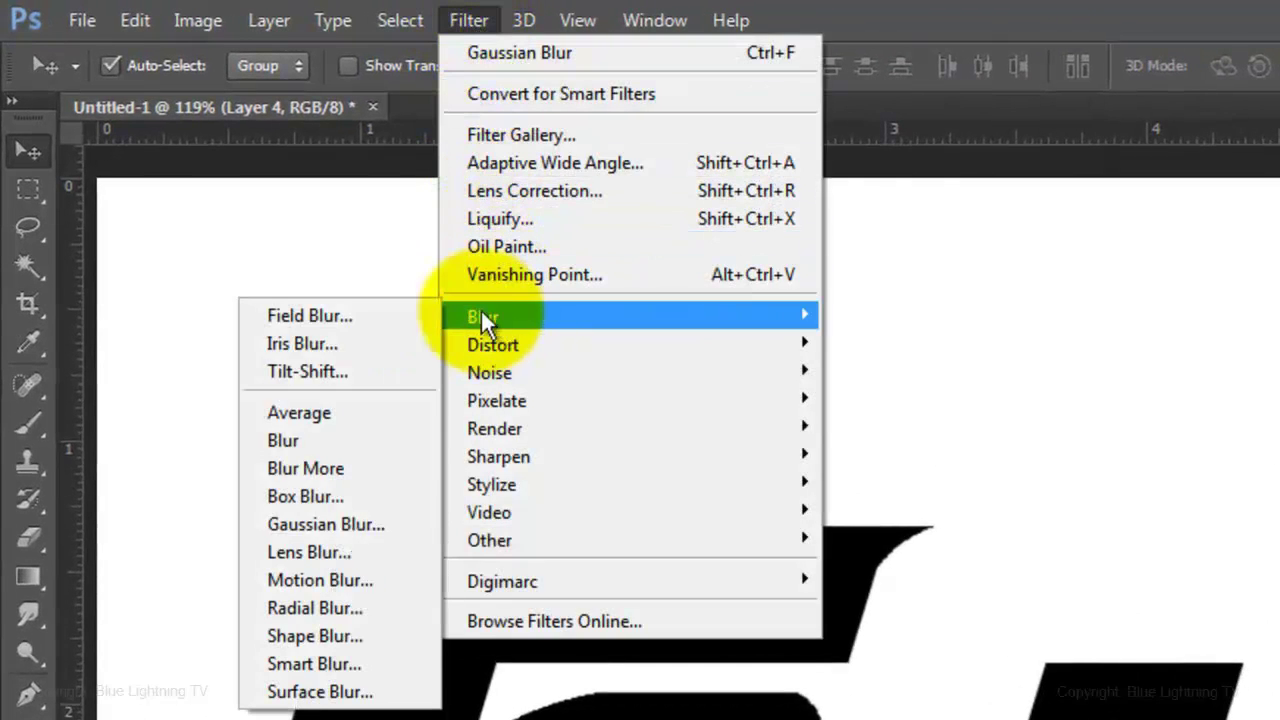
click(308, 526)
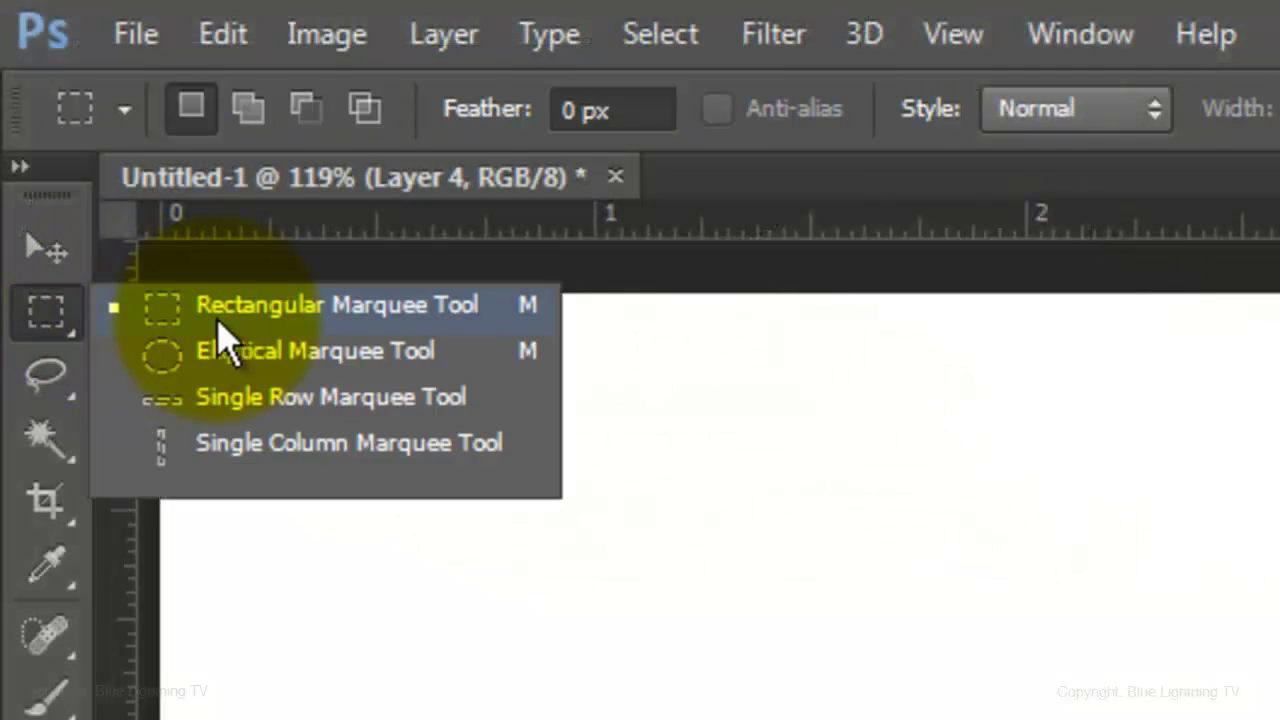
click(228, 322)
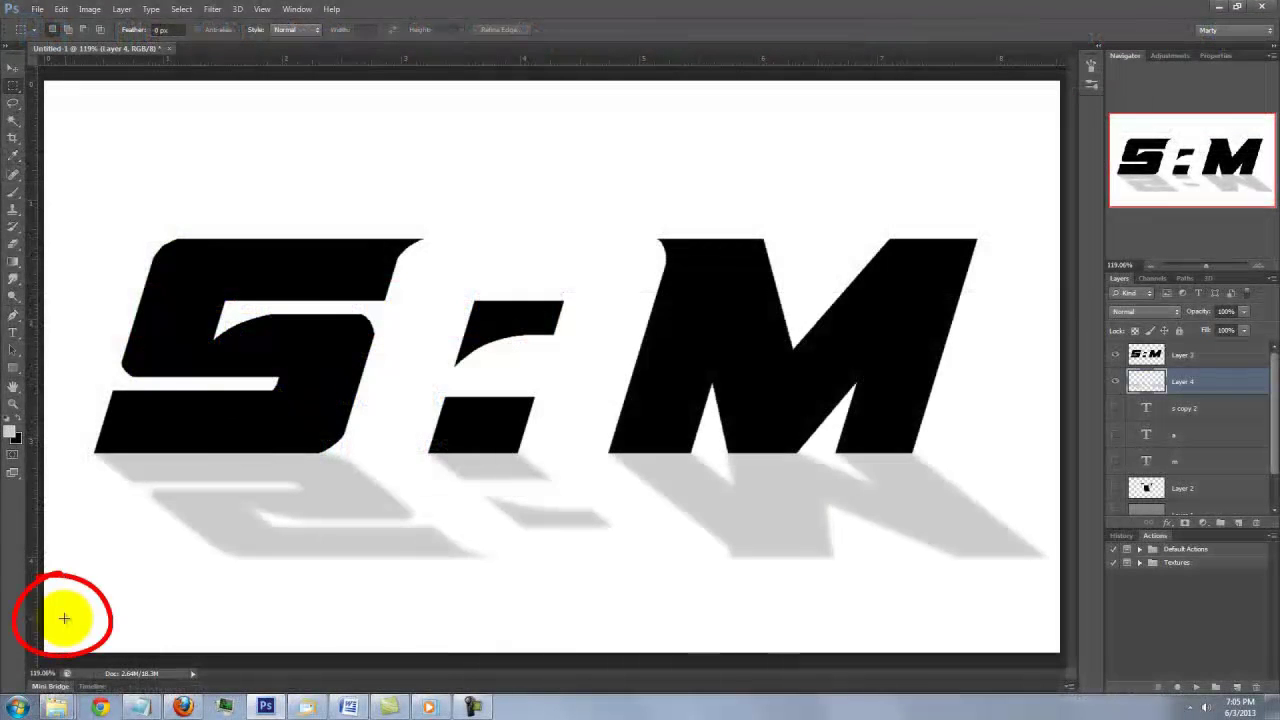
drag(64, 618, 1068, 487)
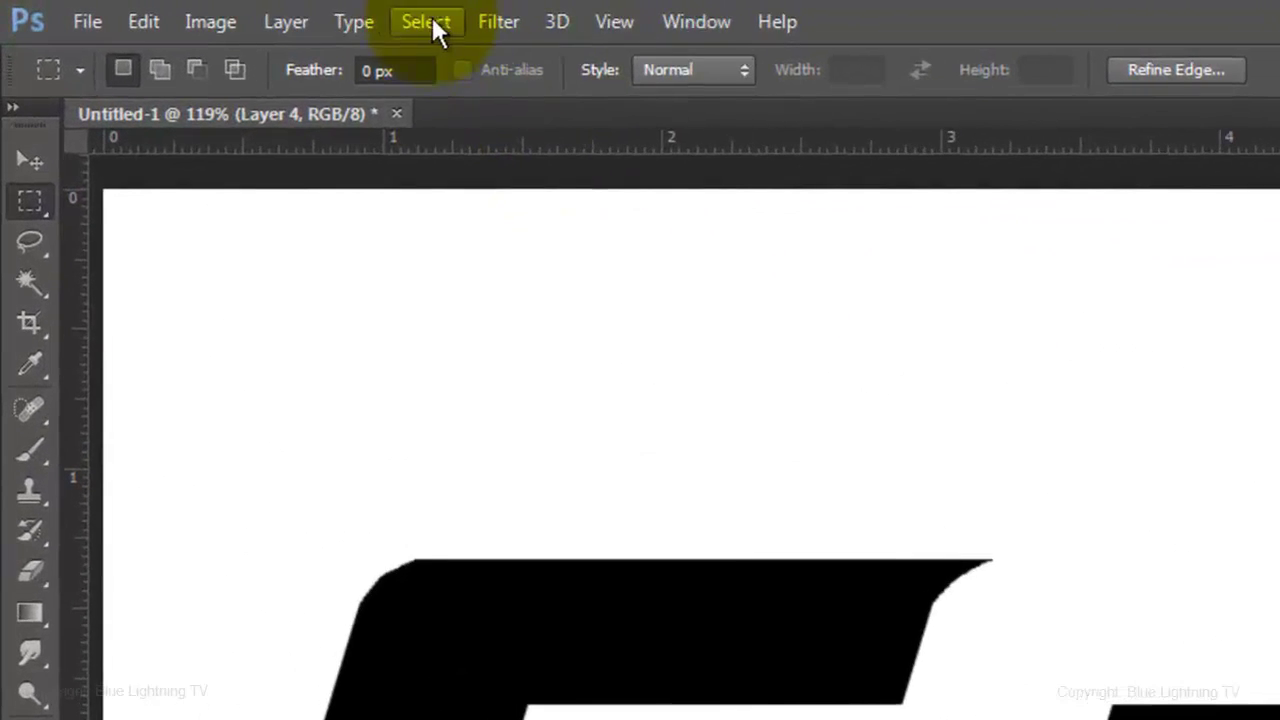
Step: Feather the selection by 30 pixels
click(430, 19)
mouse_move(464, 363)
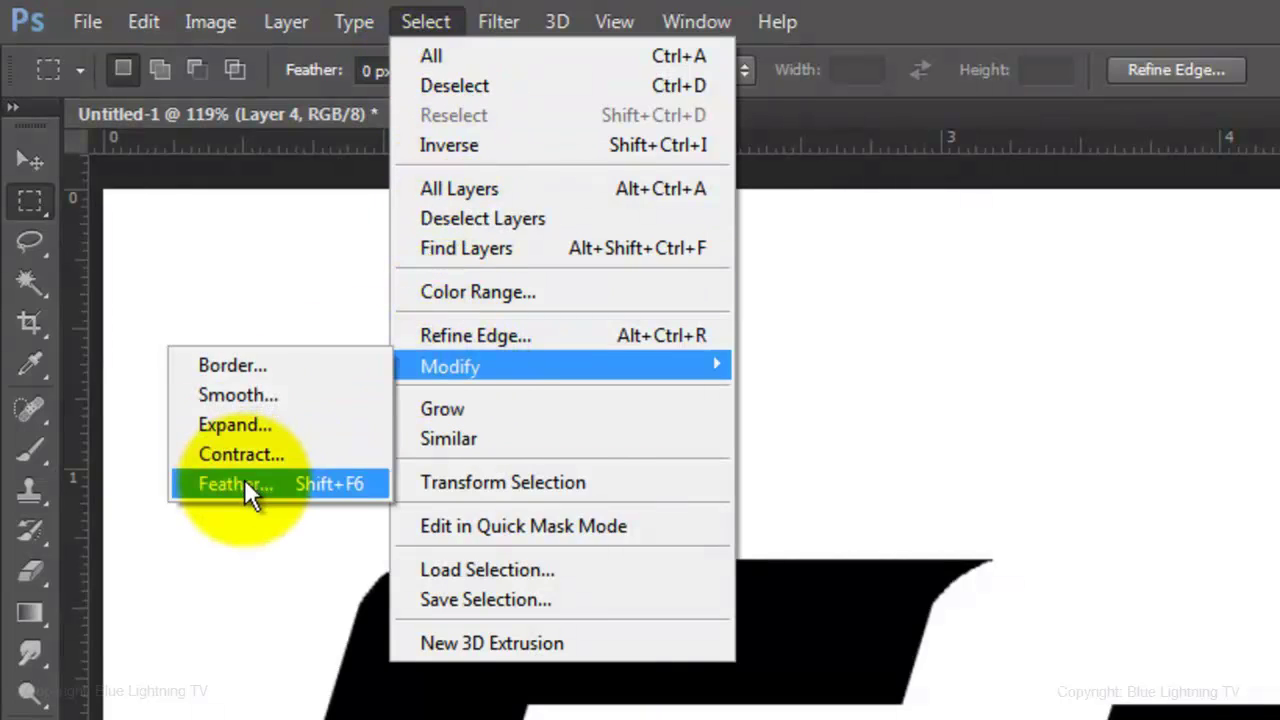
click(248, 485)
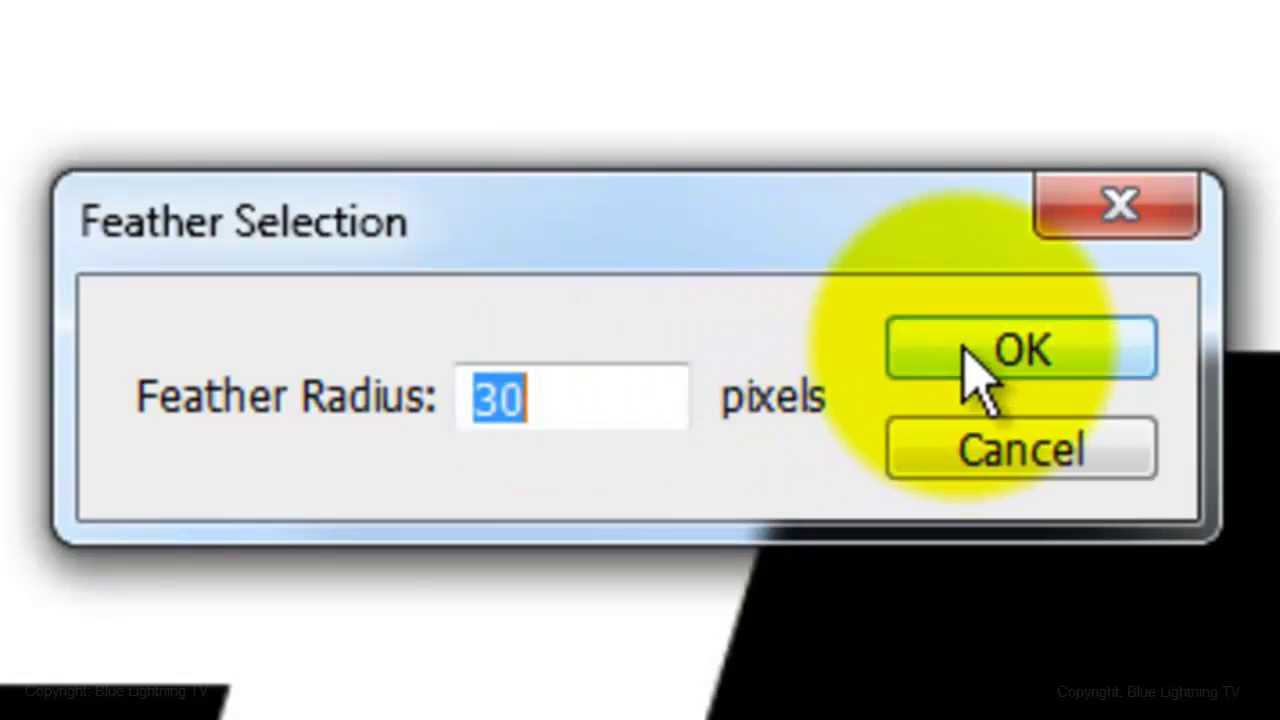
click(966, 345)
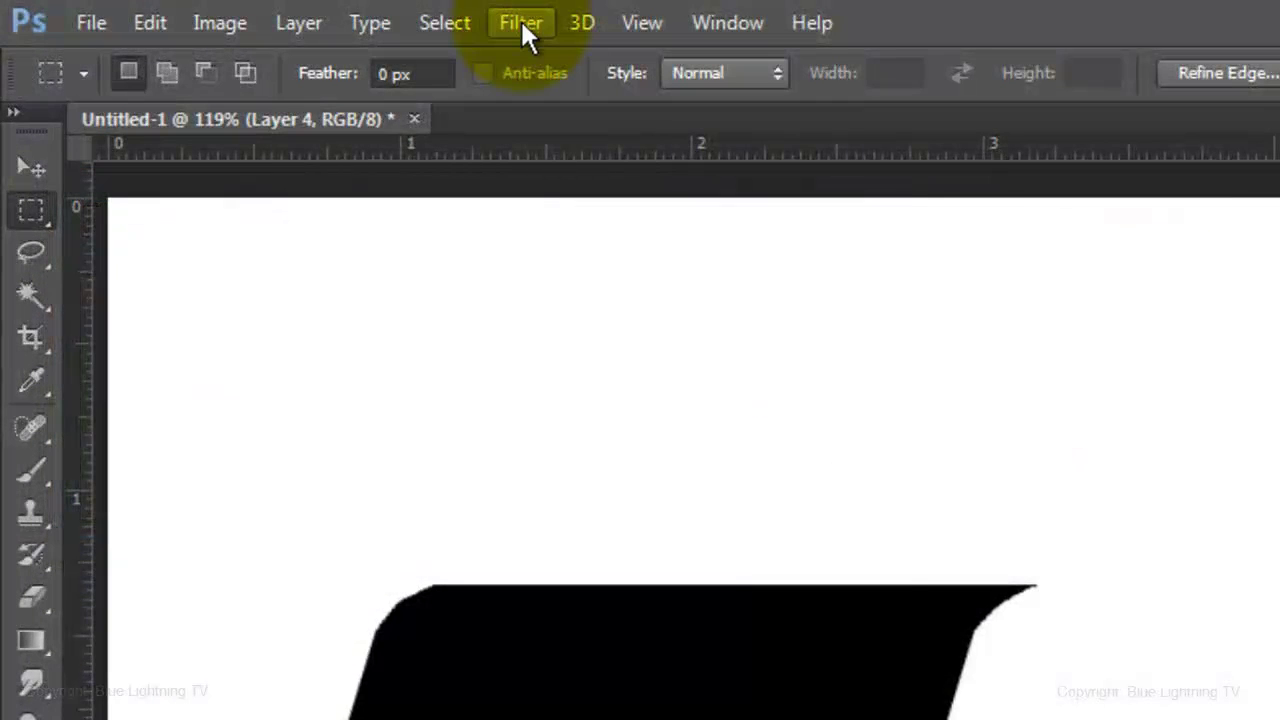
Step: Apply a Gaussian Blur with a 7-pixel radius to the shadow
click(520, 22)
mouse_move(565, 352)
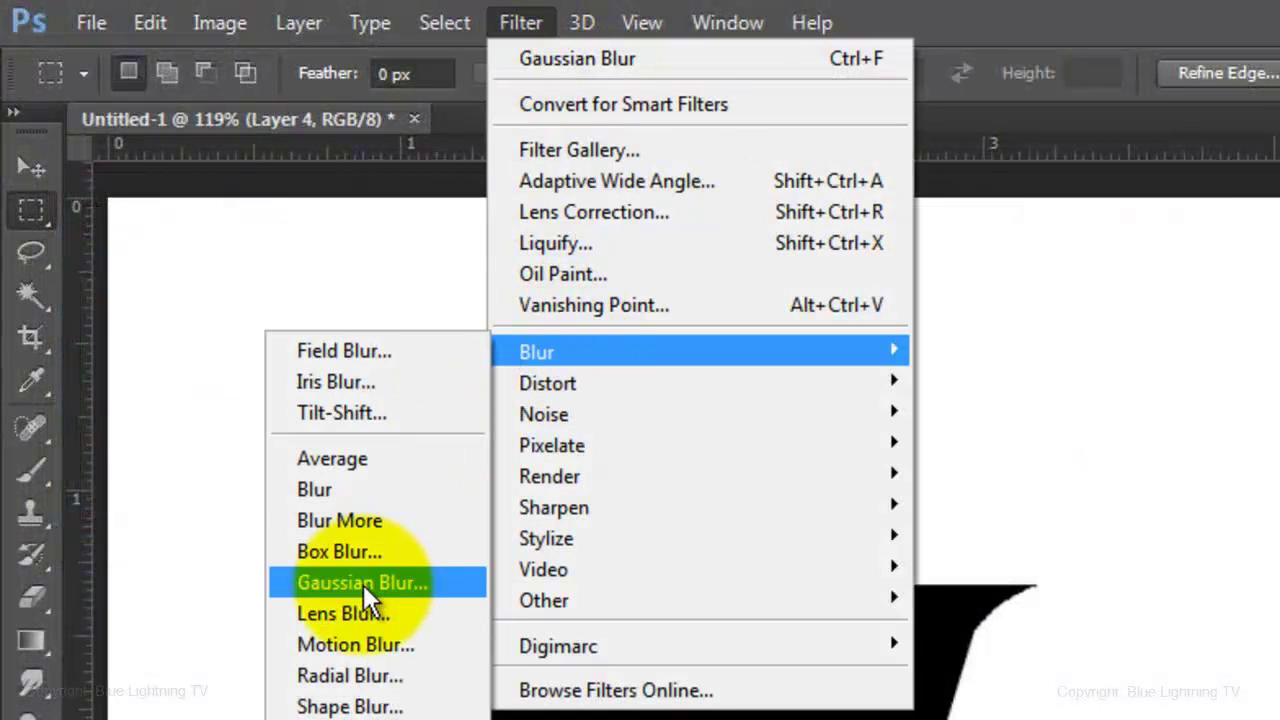
click(363, 584)
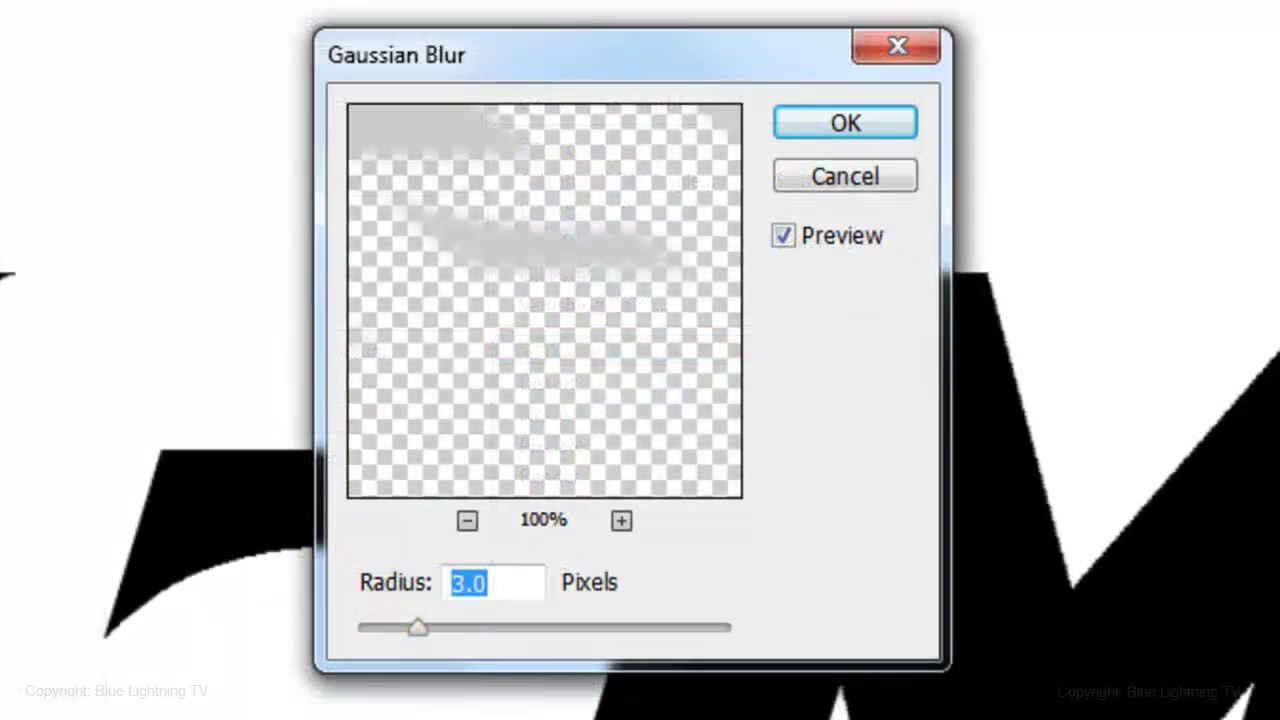
text(7)
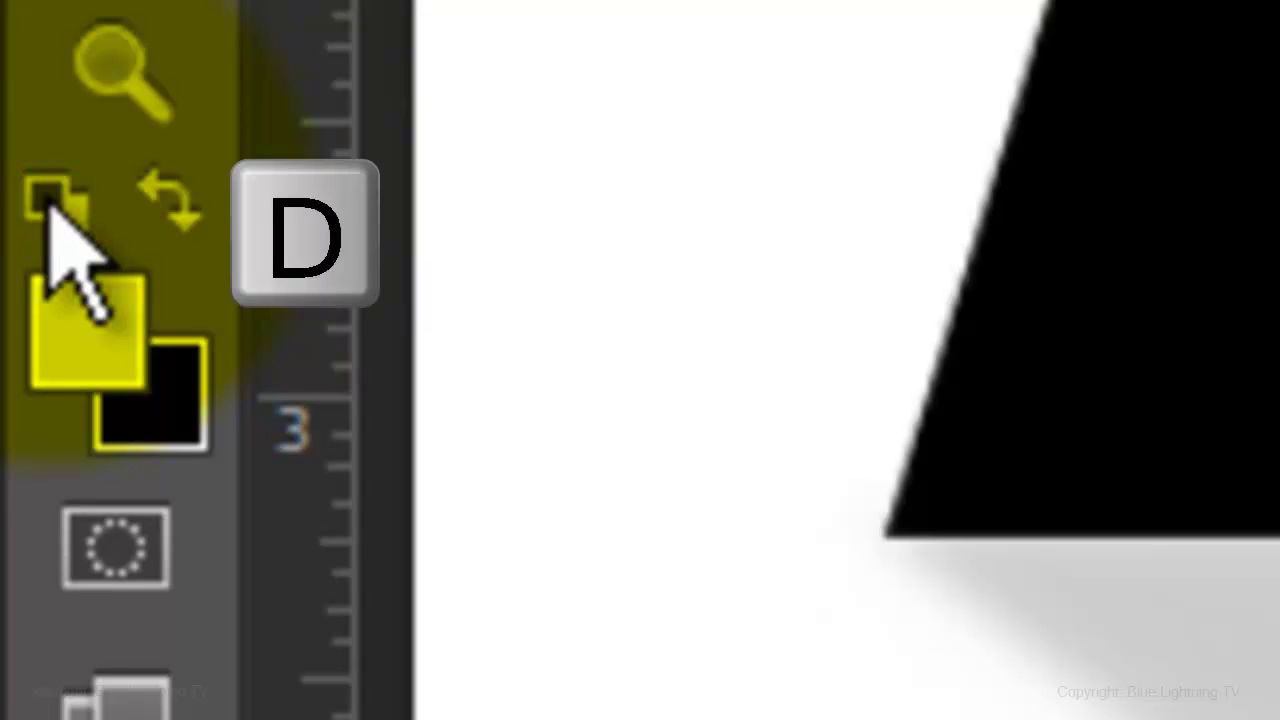
Step: Reset colours and paint a soft 200 px, 0% hardness, 50% opacity stroke along the shadow's bottom
key(d)
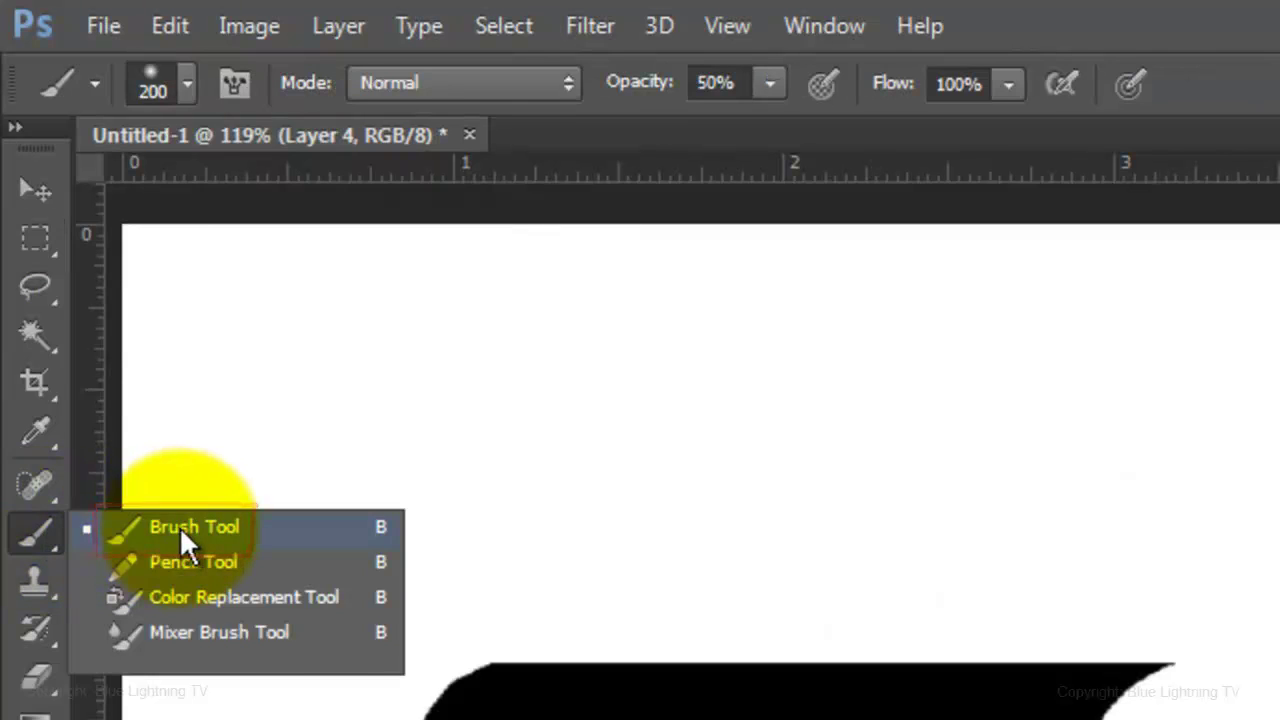
click(178, 526)
click(185, 86)
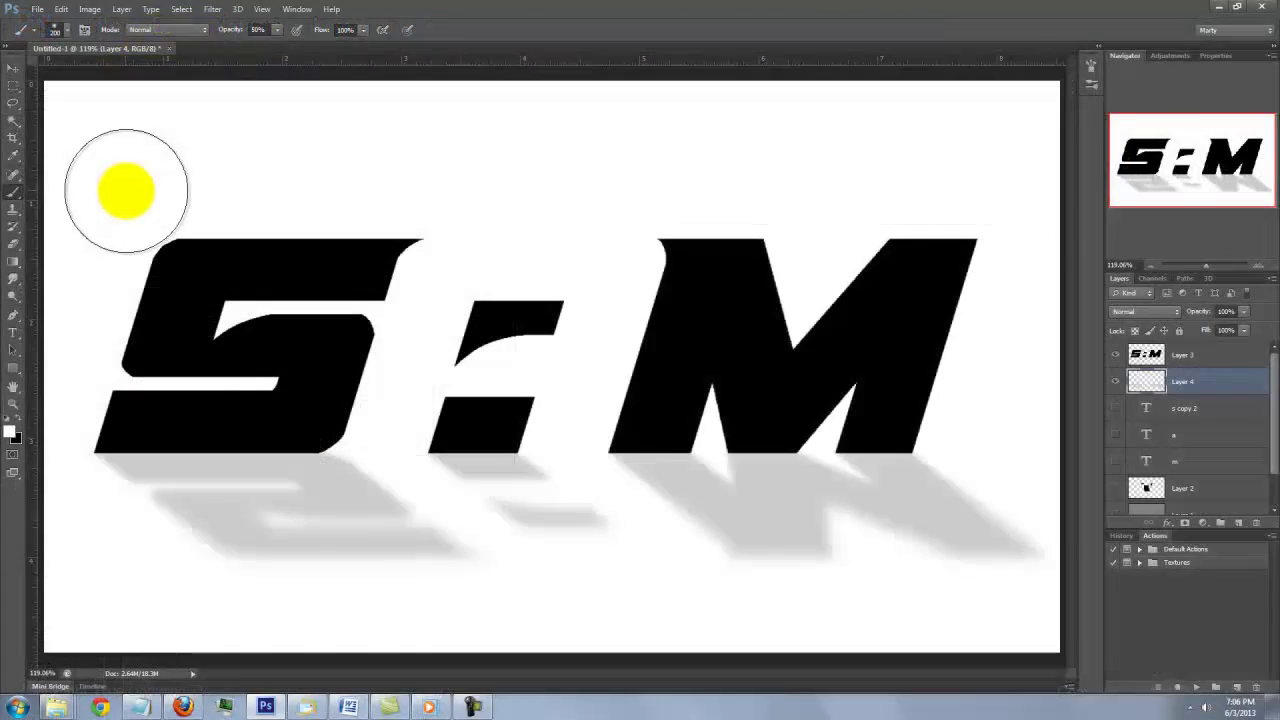
key(F5)
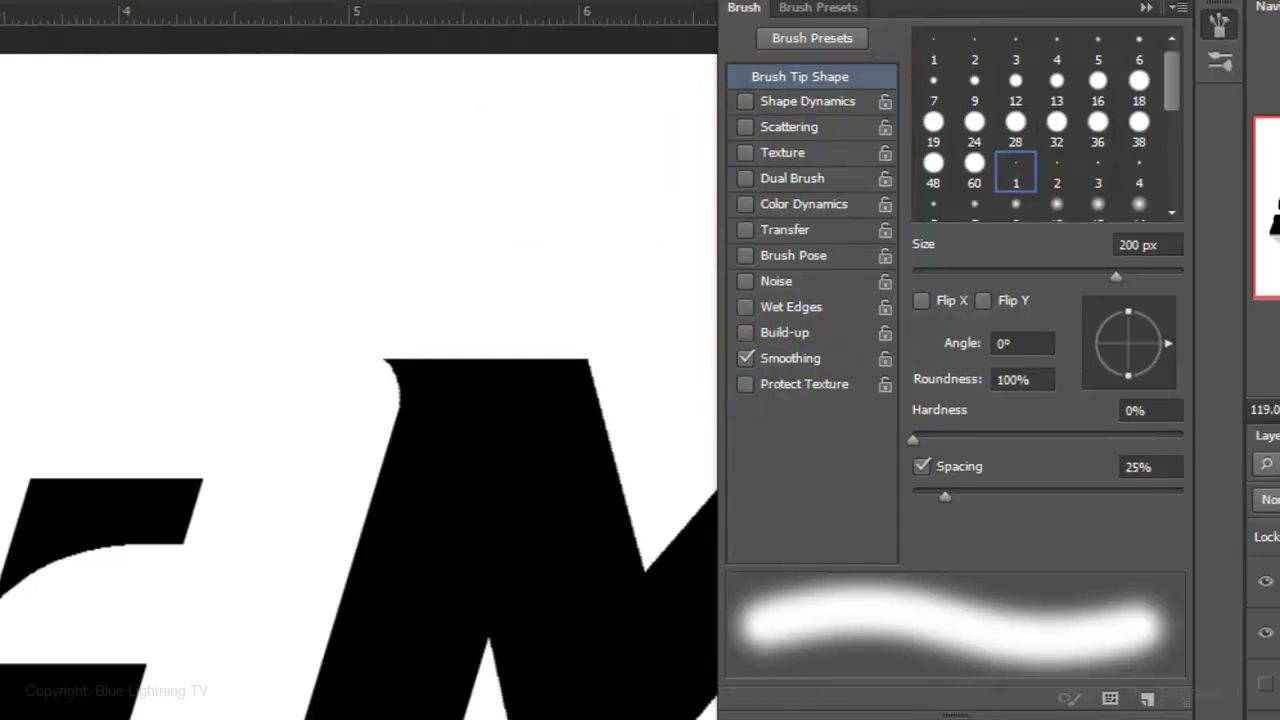
key(F5)
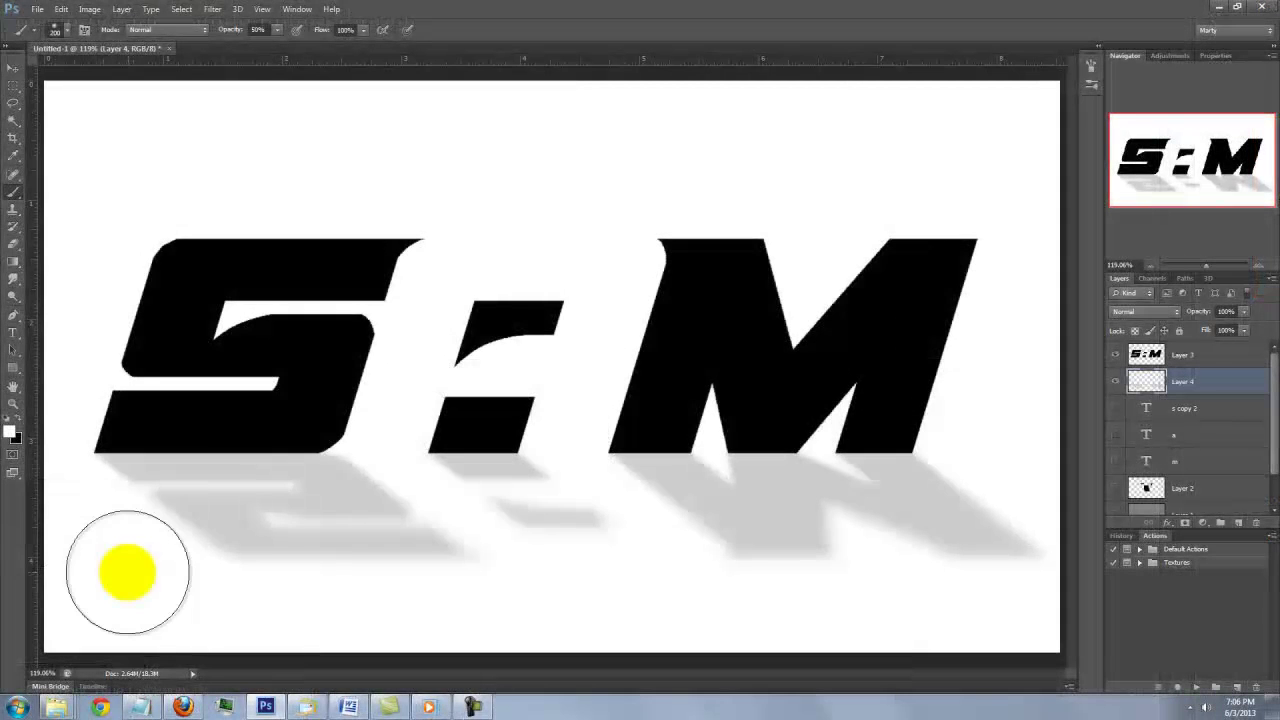
shift+click(734, 600)
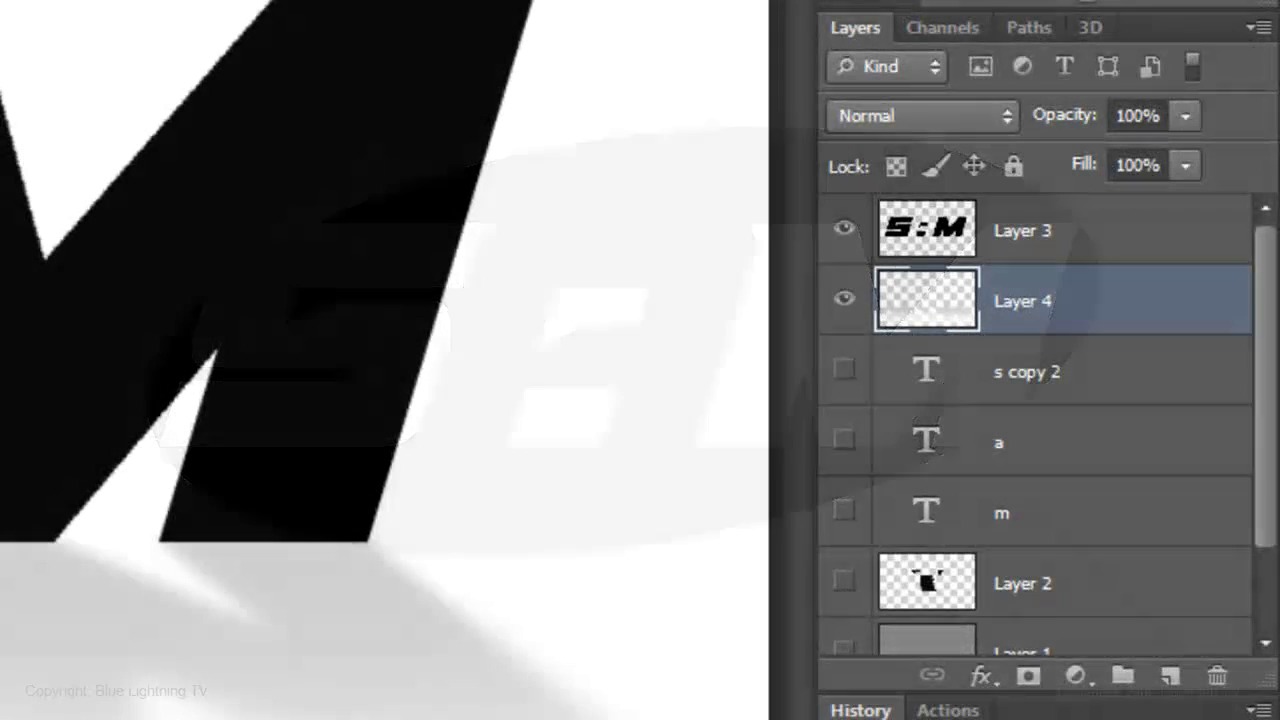
Step: Hide shadow Layer 4 and add a new Layer 5 directly beneath Layer 3
click(843, 300)
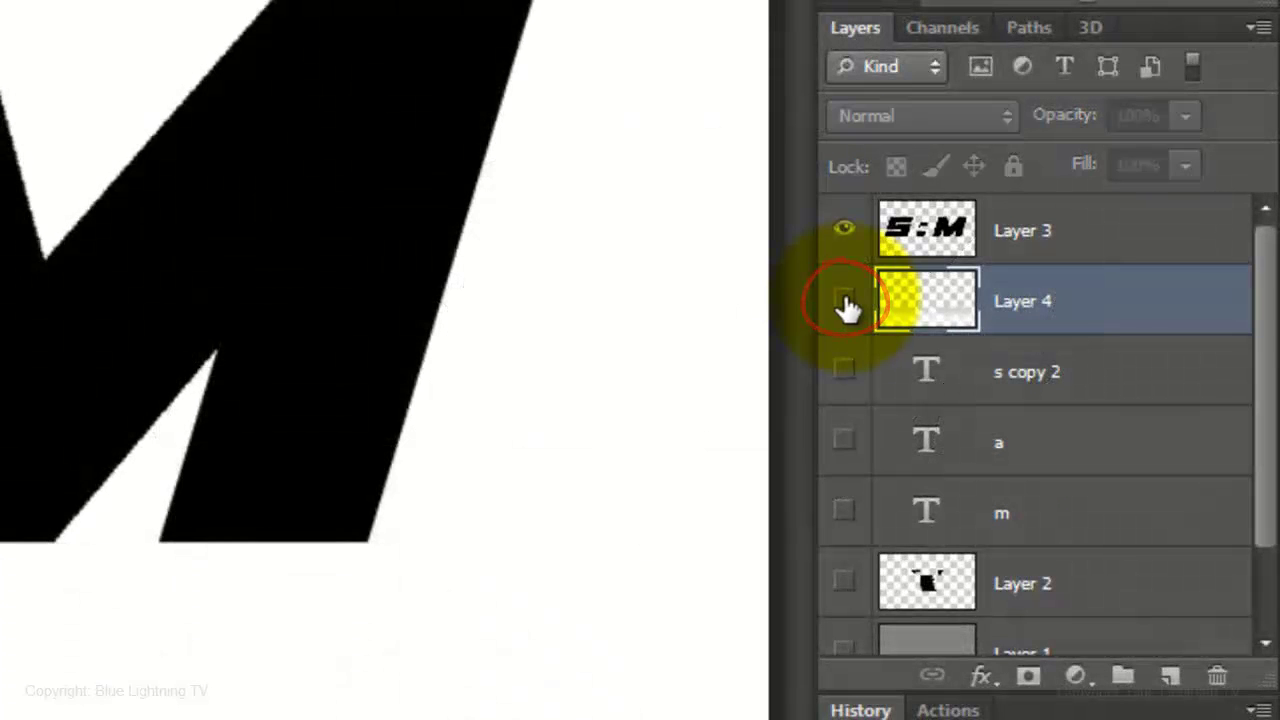
click(918, 232)
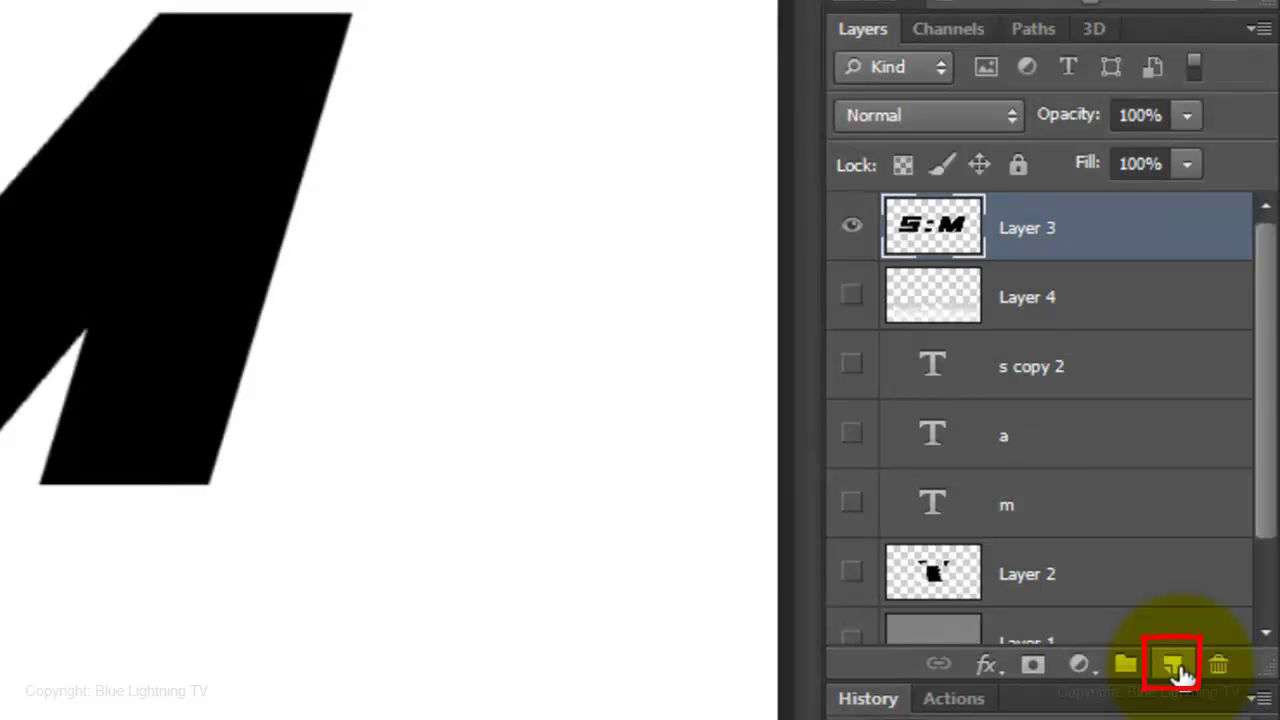
key(ctrl)
ctrl+click(1174, 665)
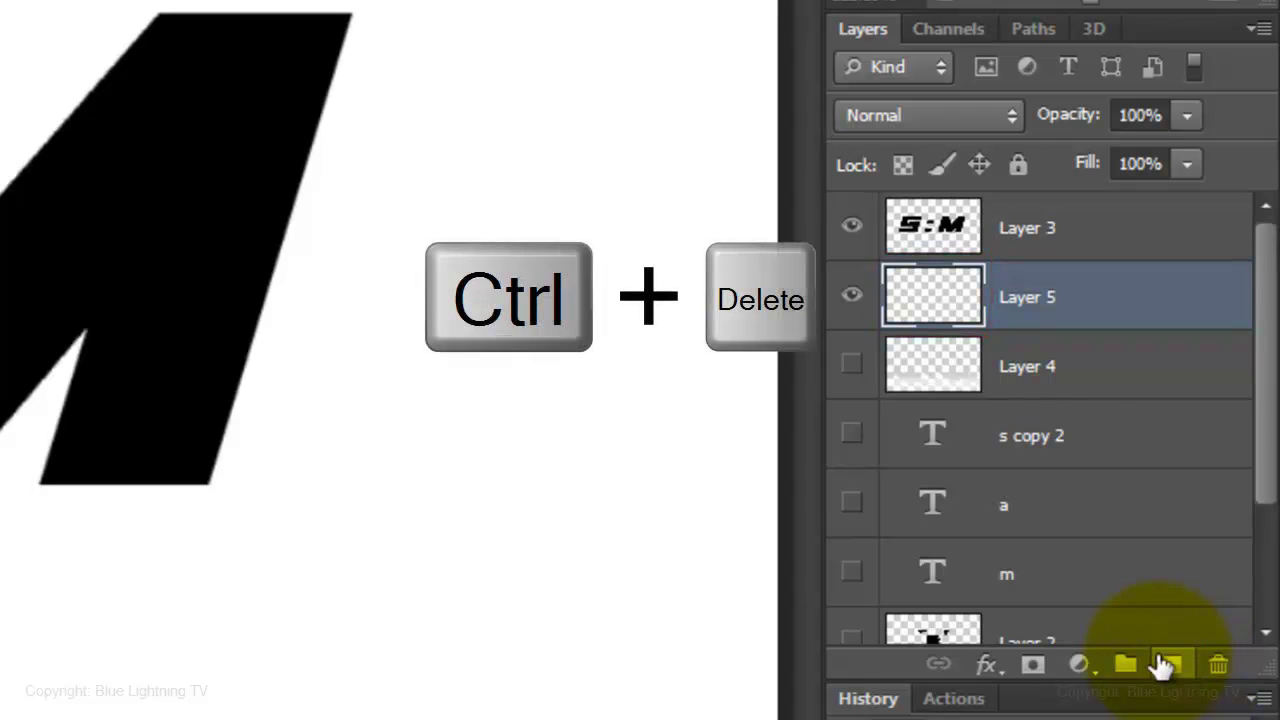
Step: Fill Layer 5 with black, select a wide centred ellipse, and copy it to Layer 6
key(ctrl+Delete)
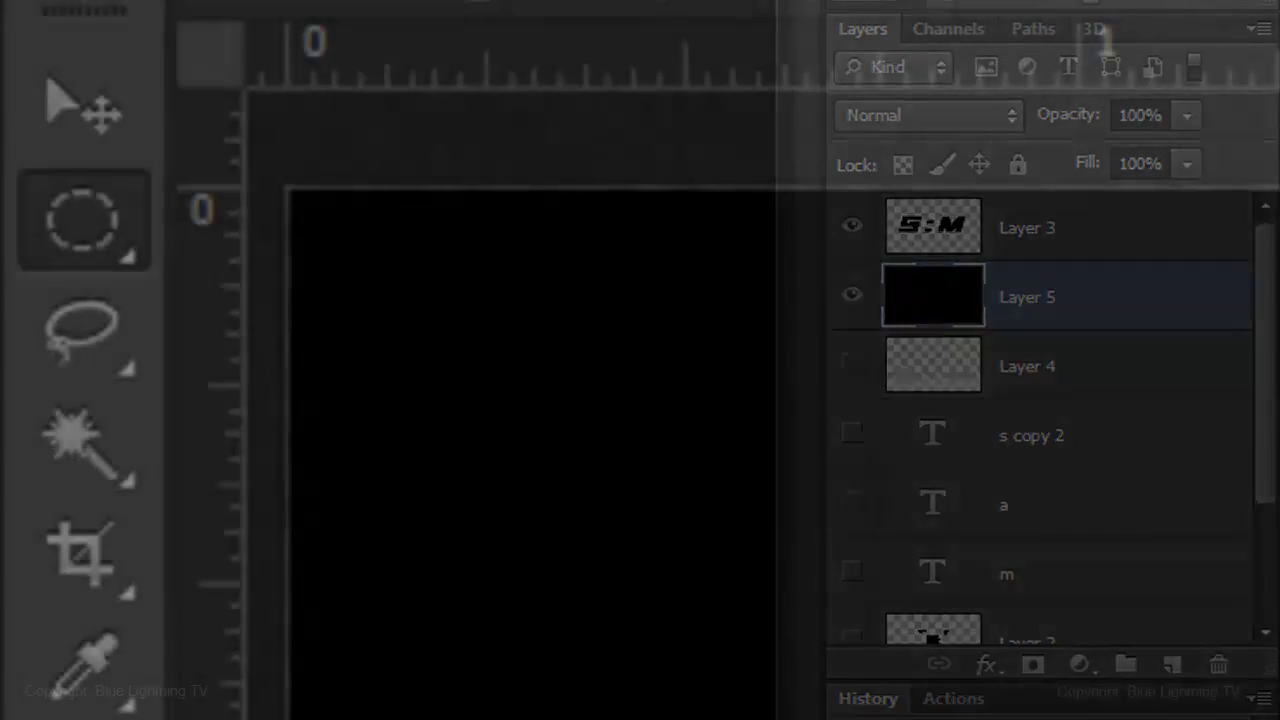
right_click(75, 232)
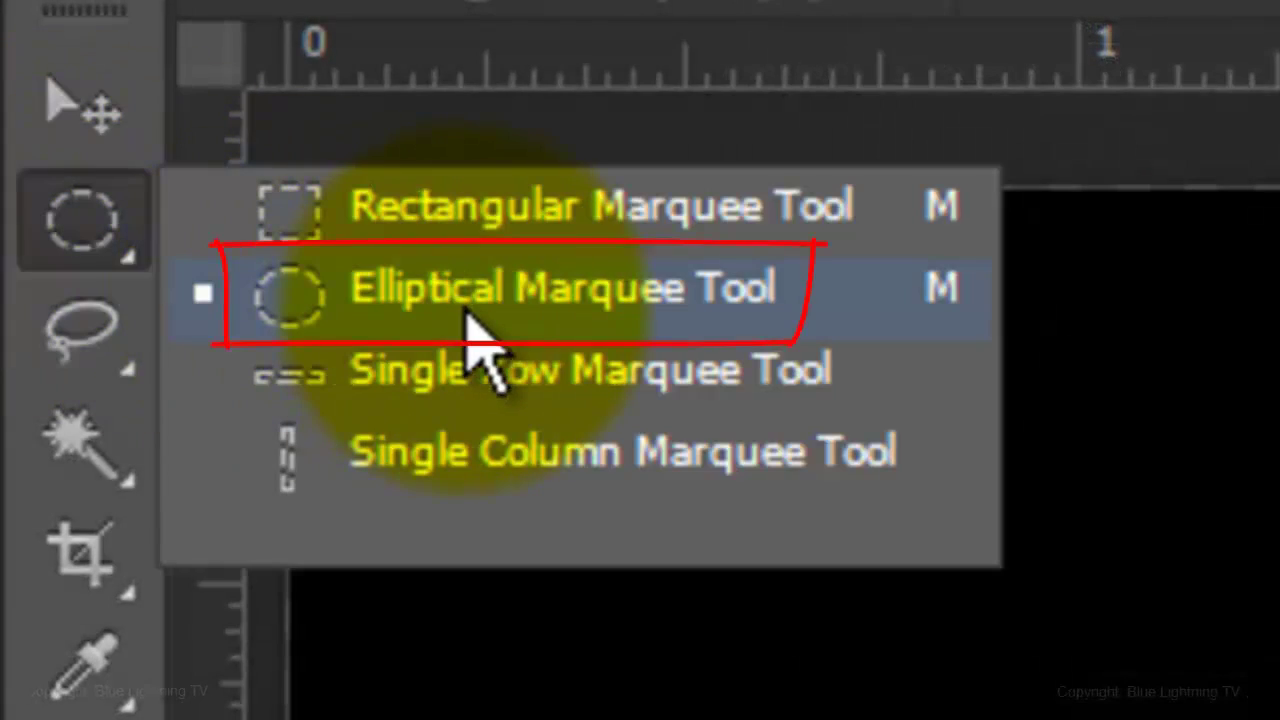
click(475, 330)
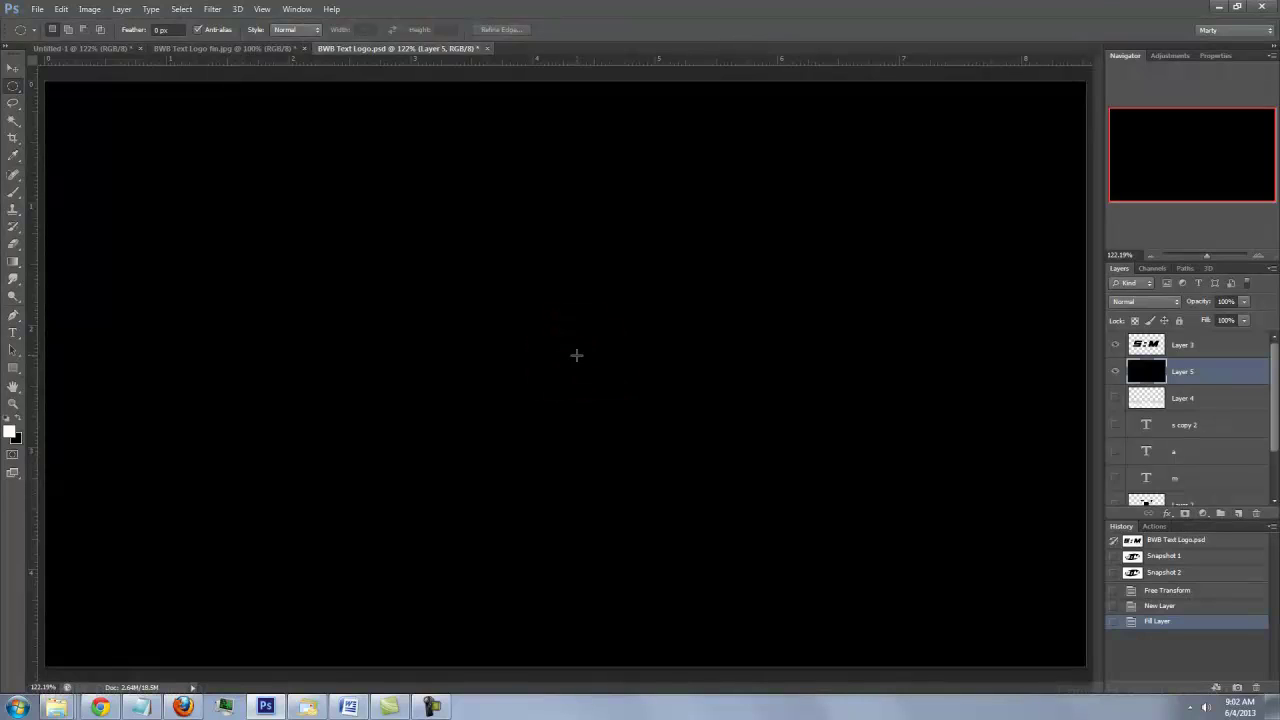
key(alt)
mouse_move(576, 355)
mouse_down()
mouse_move(818, 271)
mouse_move(985, 182)
mouse_up()
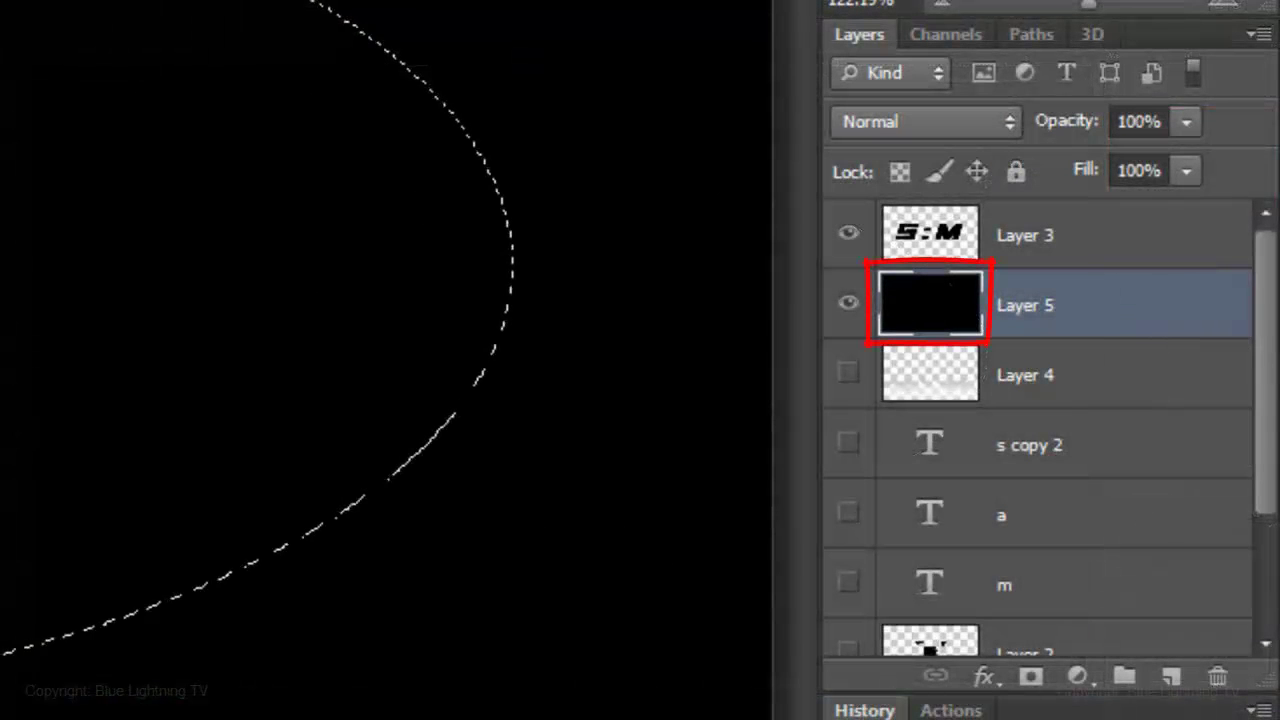
key(ctrl+j)
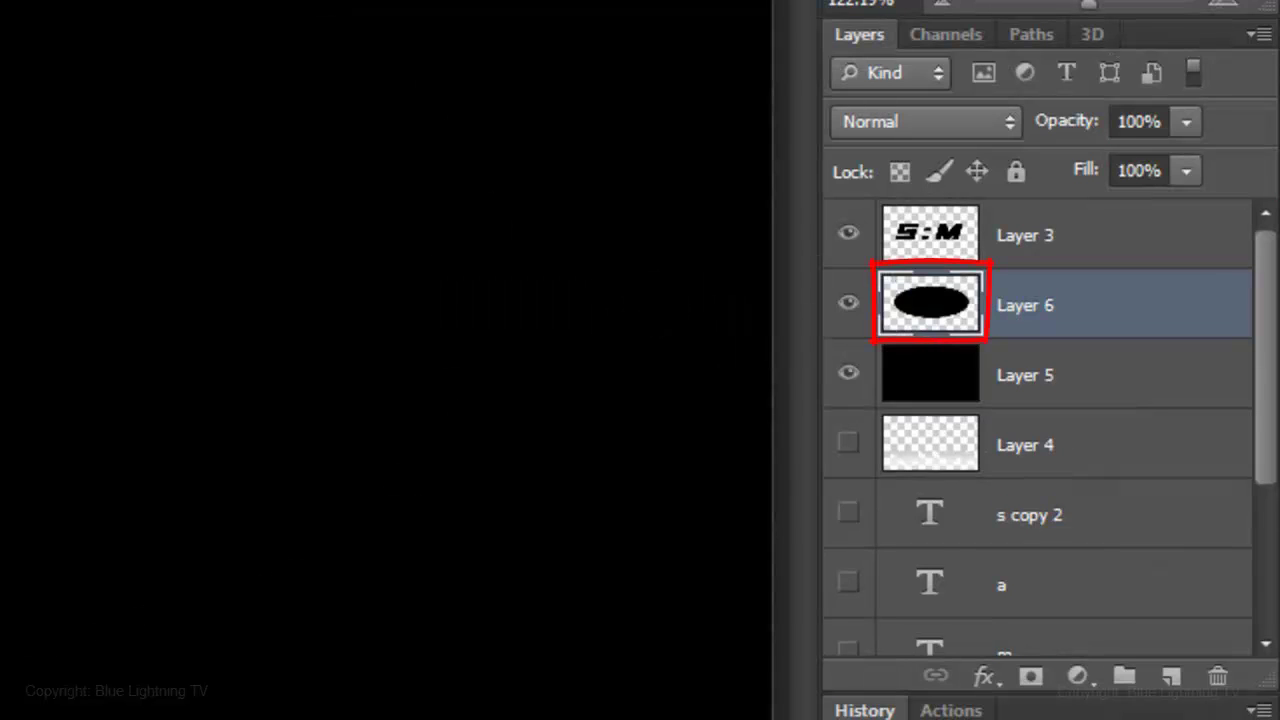
Step: Hide Layer 5, invert Layer 3's letters to white, and make ellipse Layer 6 active
click(849, 373)
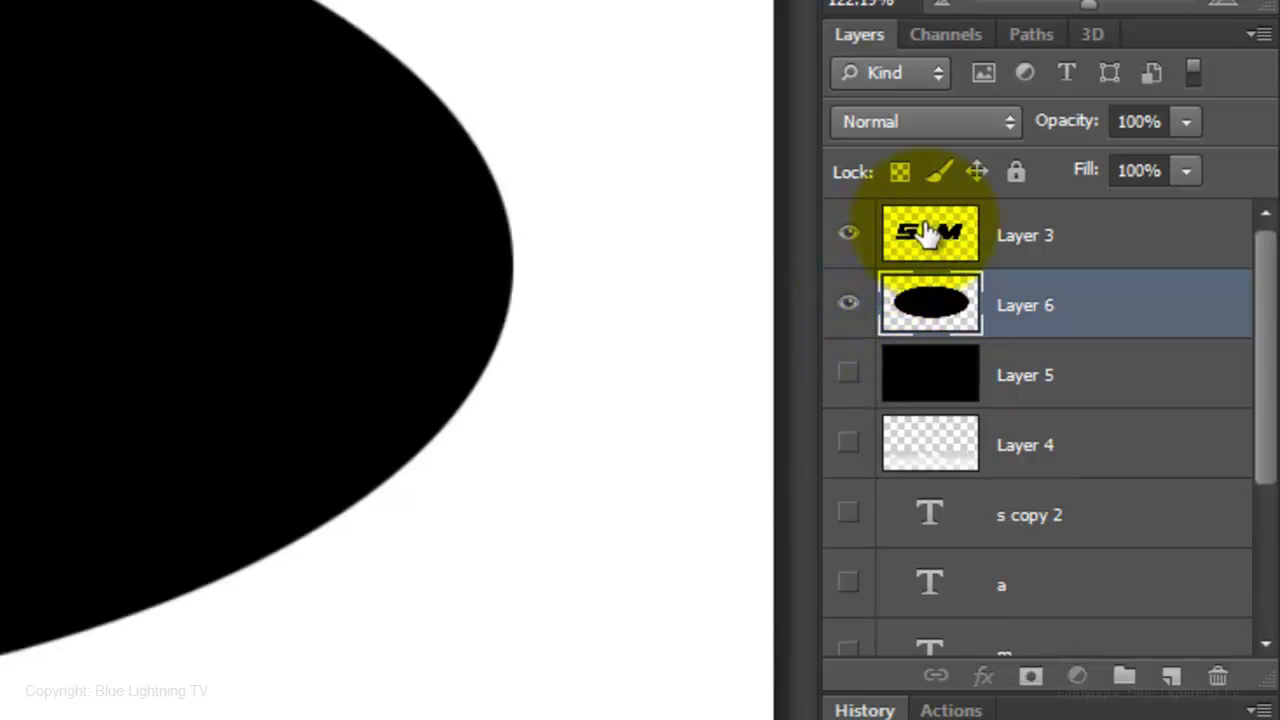
click(928, 232)
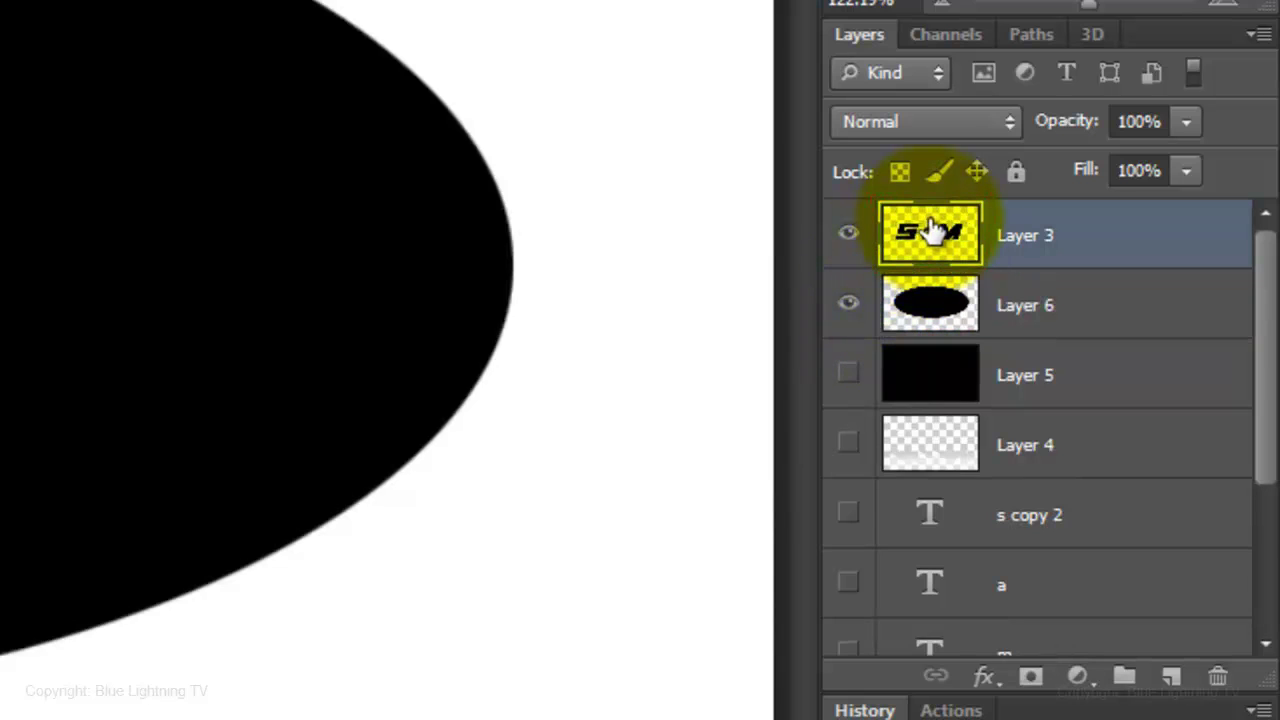
key(ctrl+i)
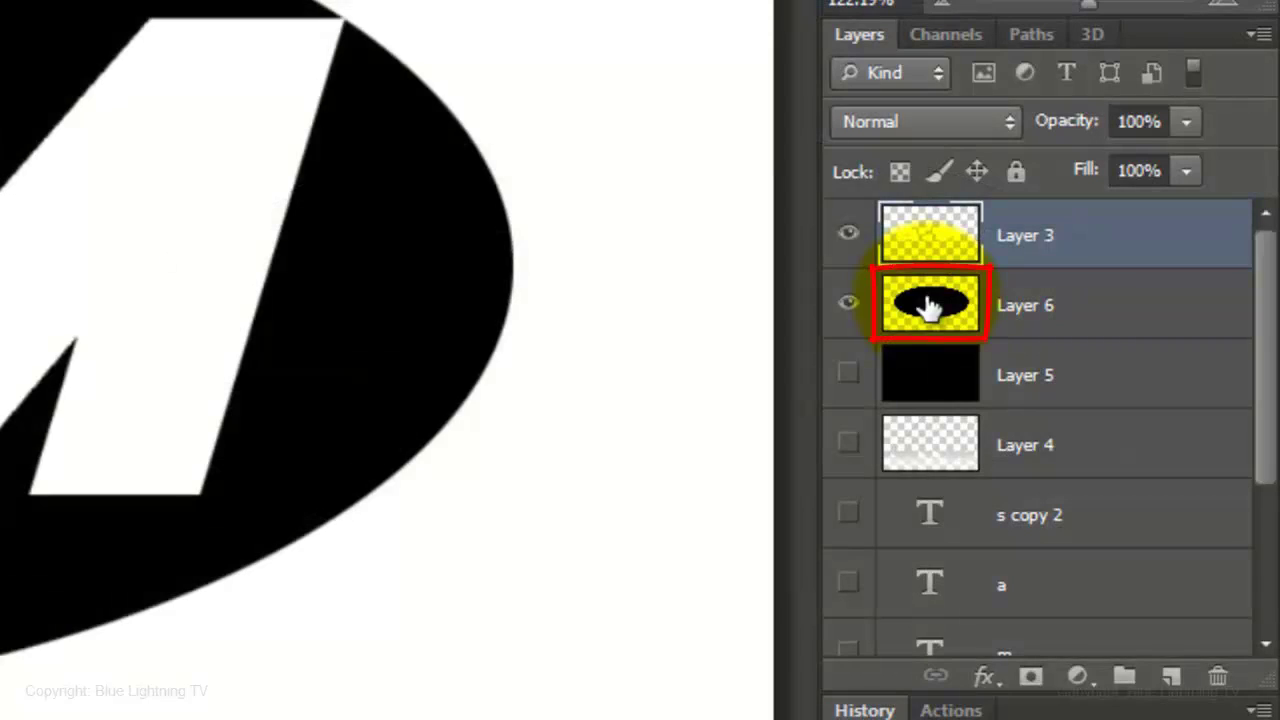
click(930, 308)
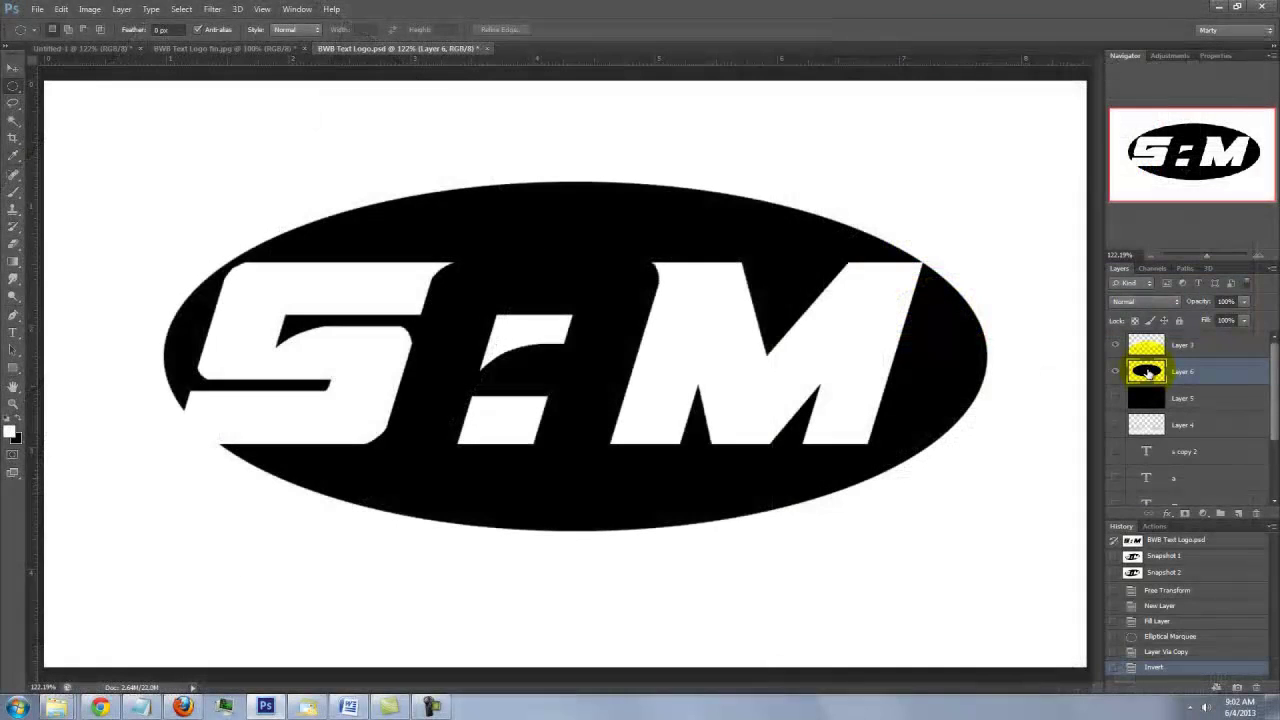
Step: Free-transform the Layer 6 ellipse: rotate about -8.86°, nudge it, and scale to about 95%
key(ctrl+t)
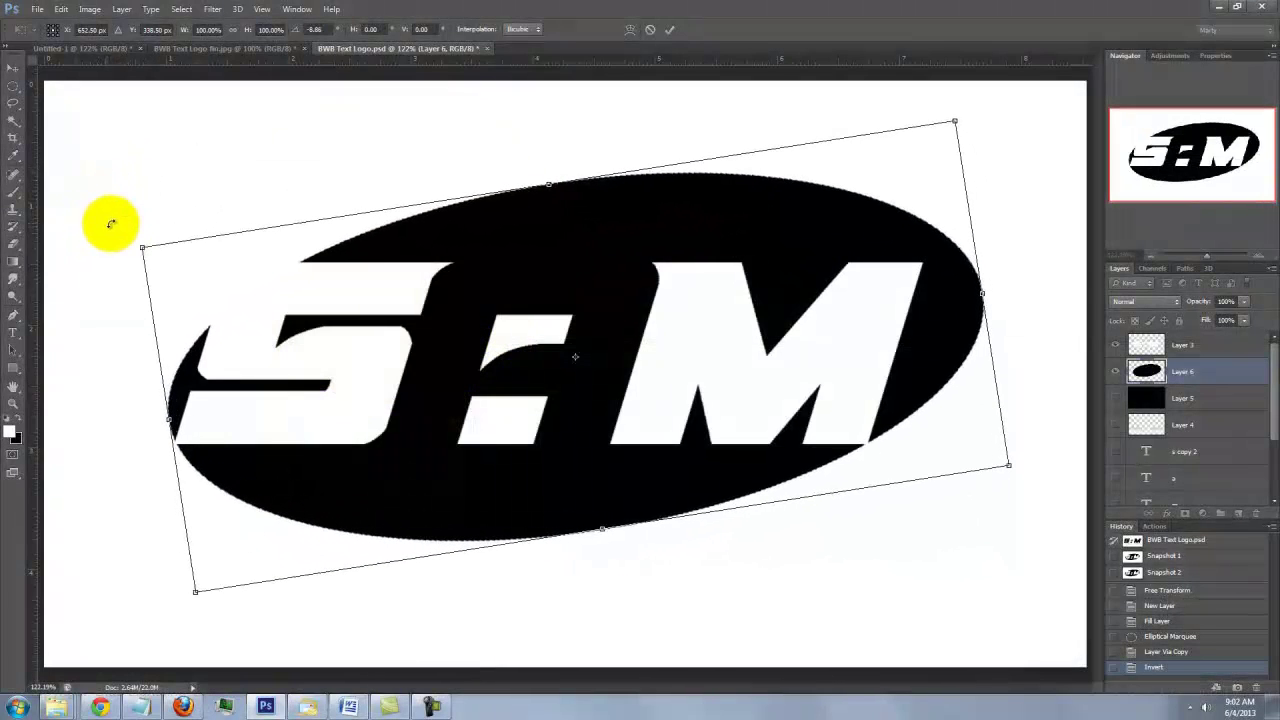
drag(766, 236, 761, 230)
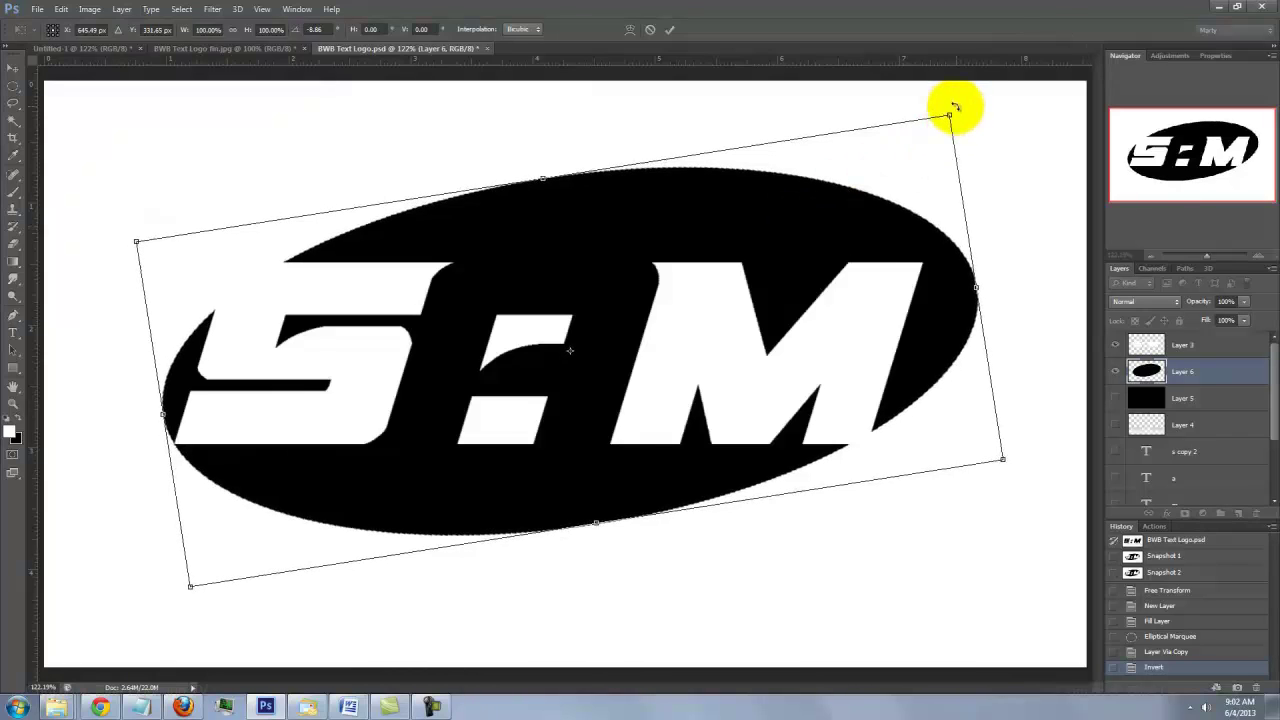
drag(950, 113, 912, 133)
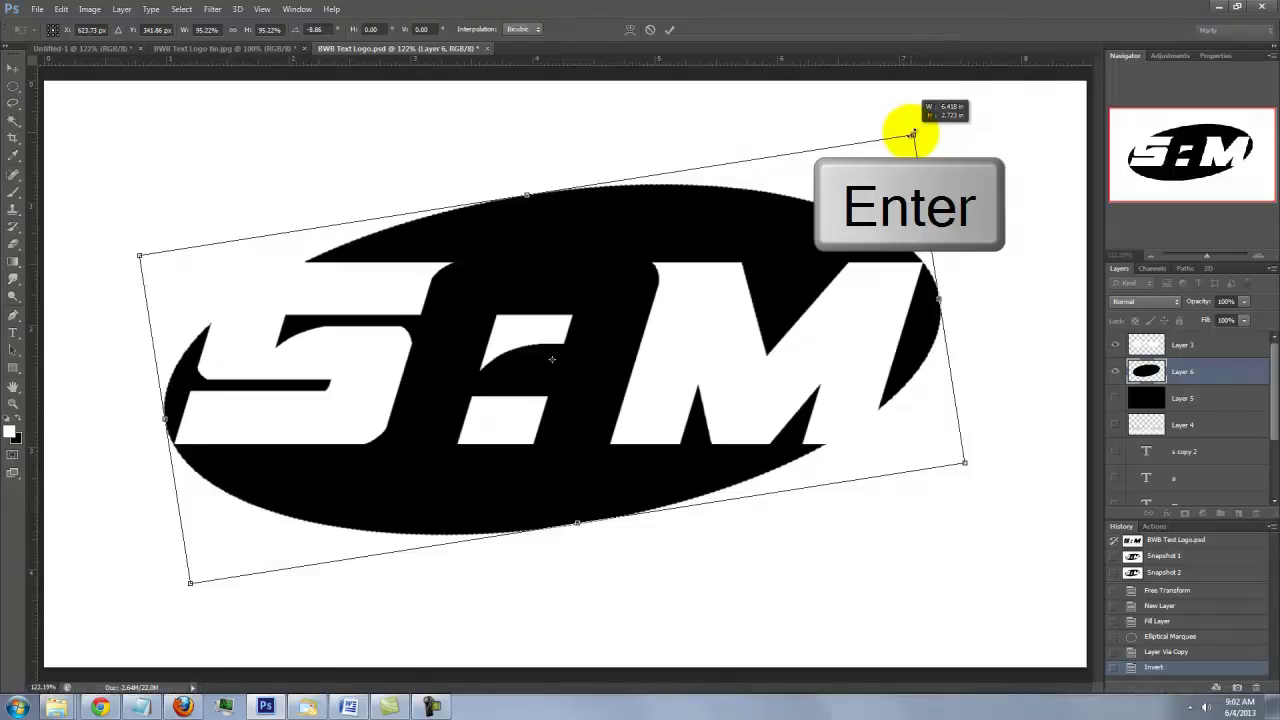